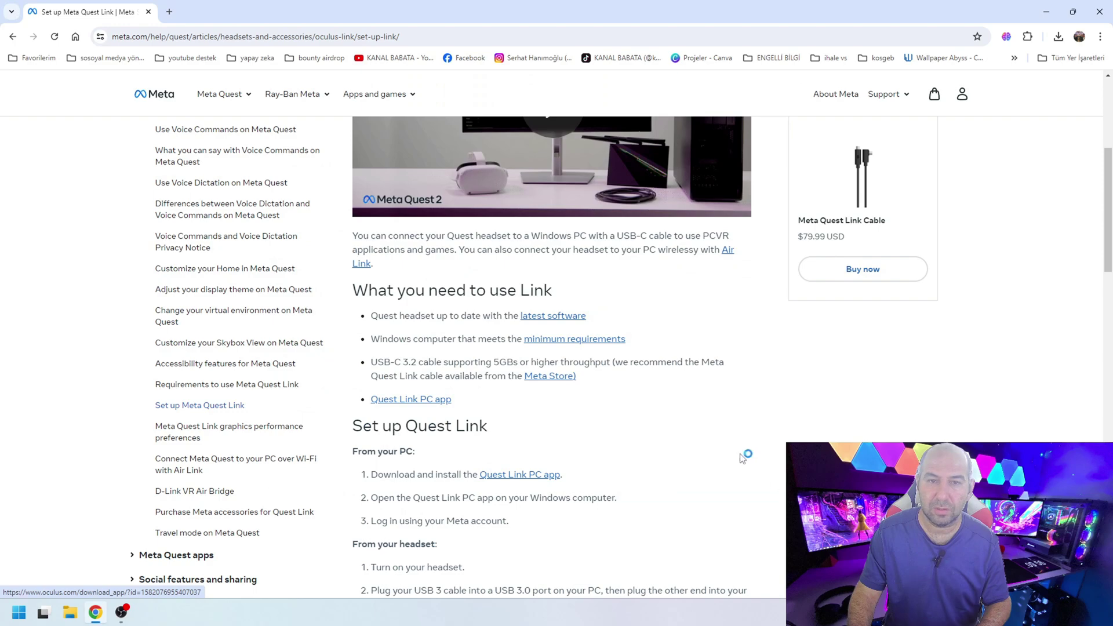
# Step: Switch to the Meta Quest Link app, dismiss the minimum-specification notice and start adding a headset to the devices
pyautogui.click(1049, 10)
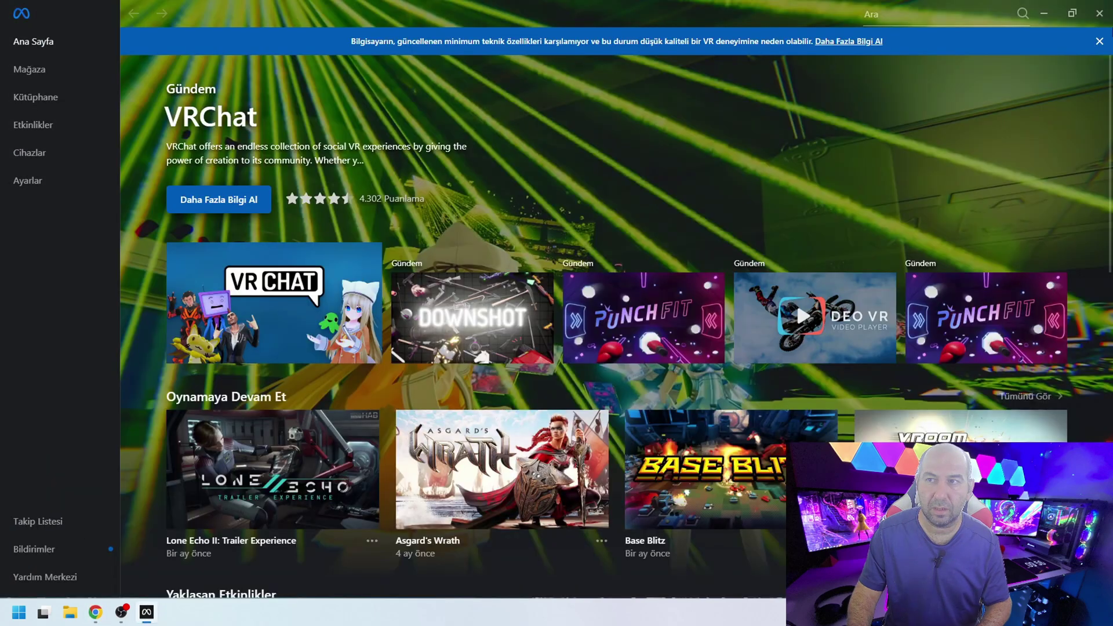
pyautogui.click(1100, 41)
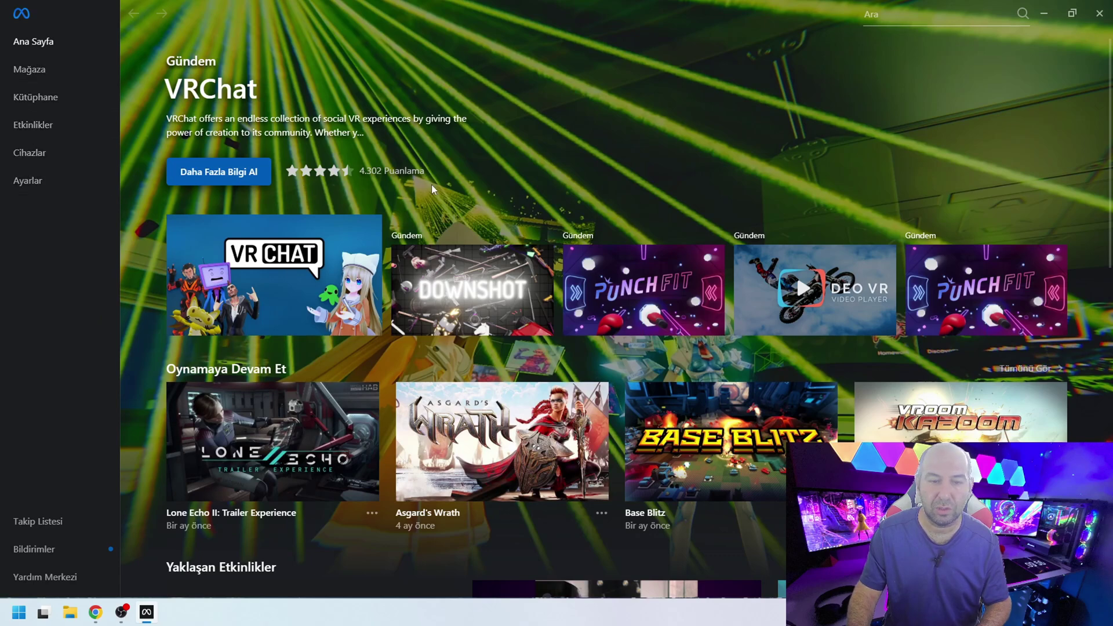
pyautogui.click(44, 154)
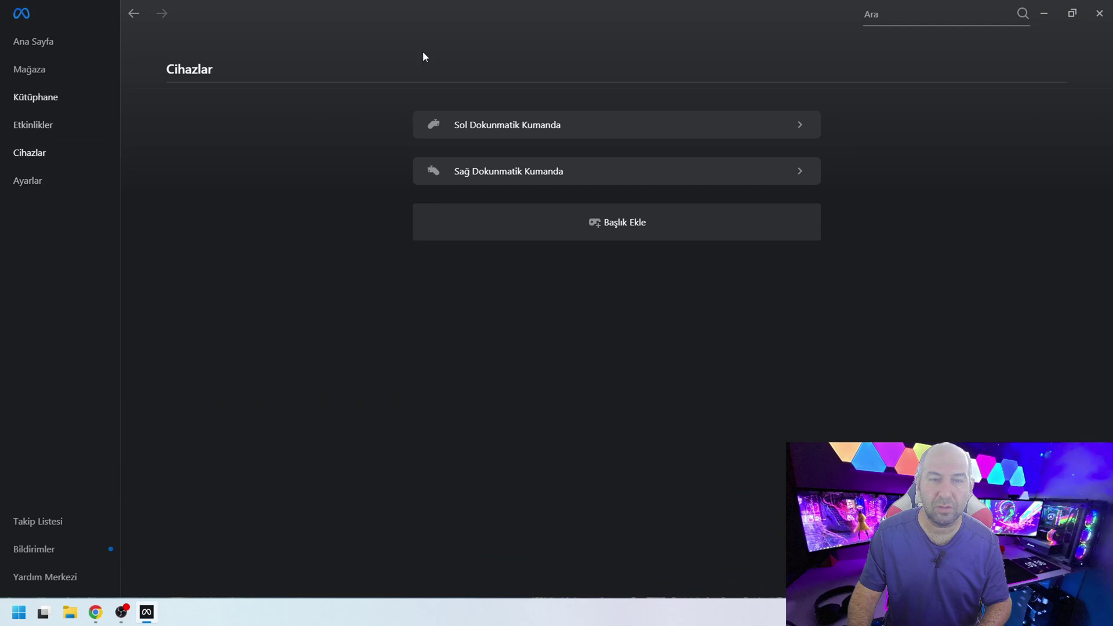
pyautogui.click(630, 232)
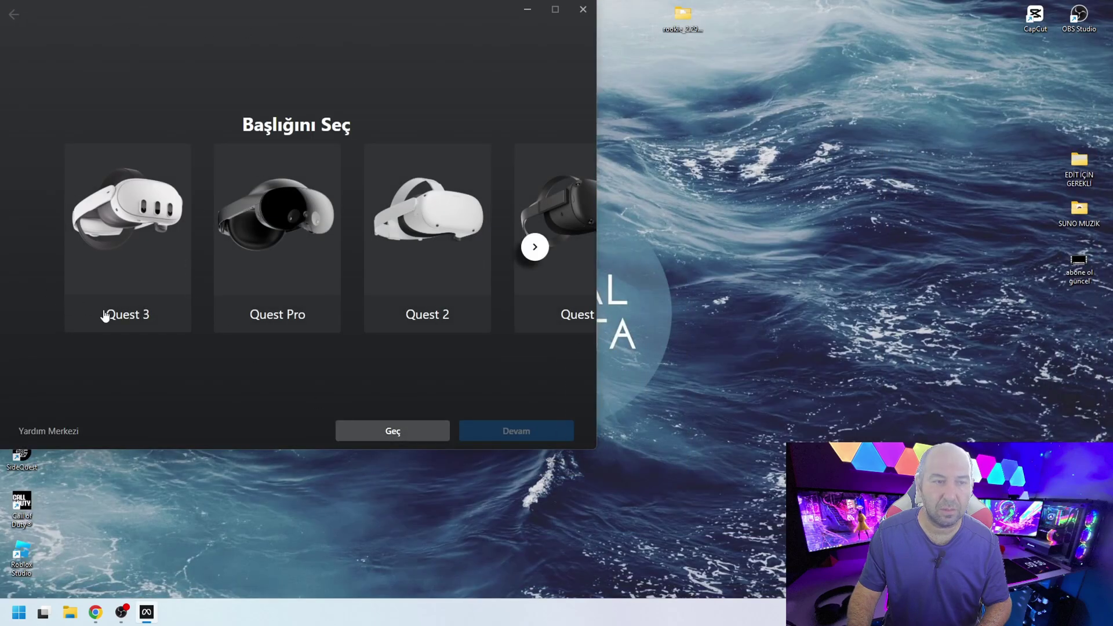
# Step: Choose Quest 3 as the headset and the Link cable as its connection method
pyautogui.click(135, 249)
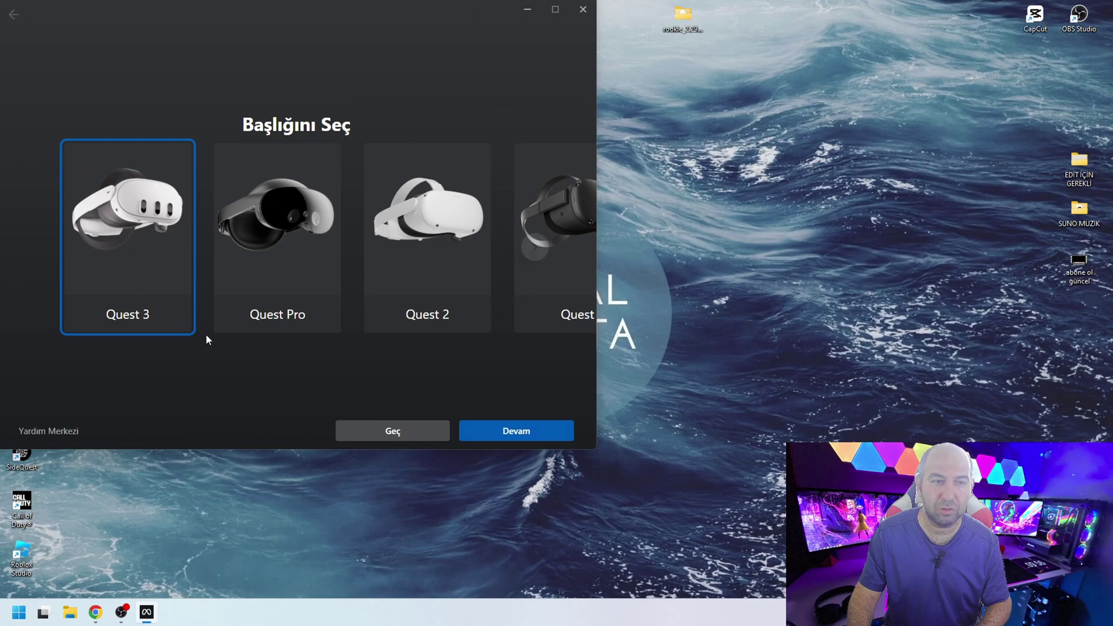
pyautogui.click(539, 442)
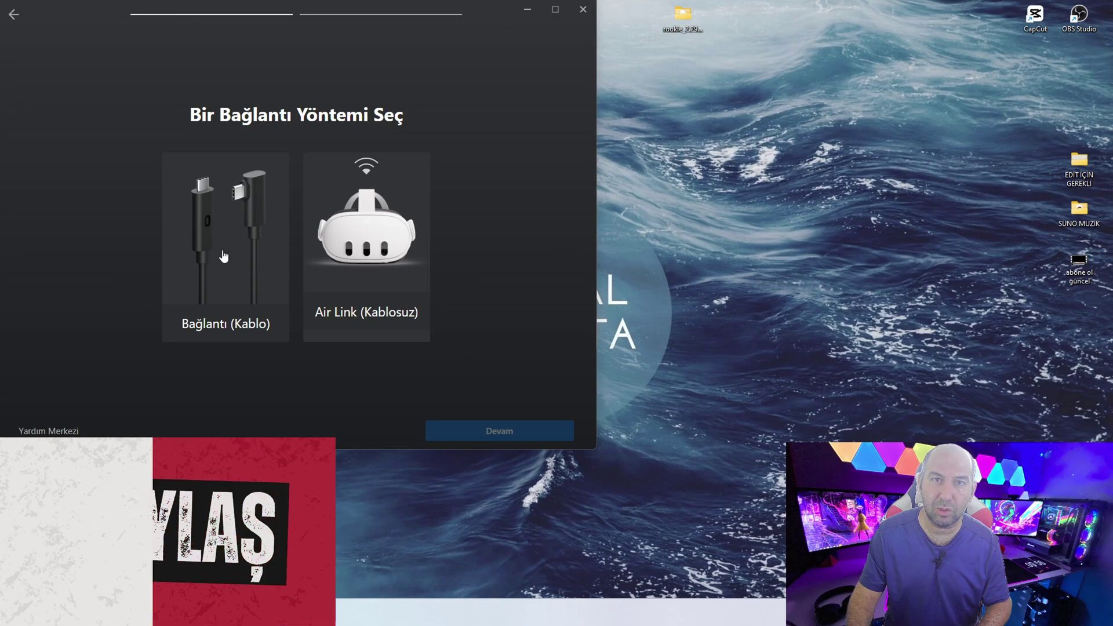
pyautogui.click(223, 256)
pyautogui.click(490, 432)
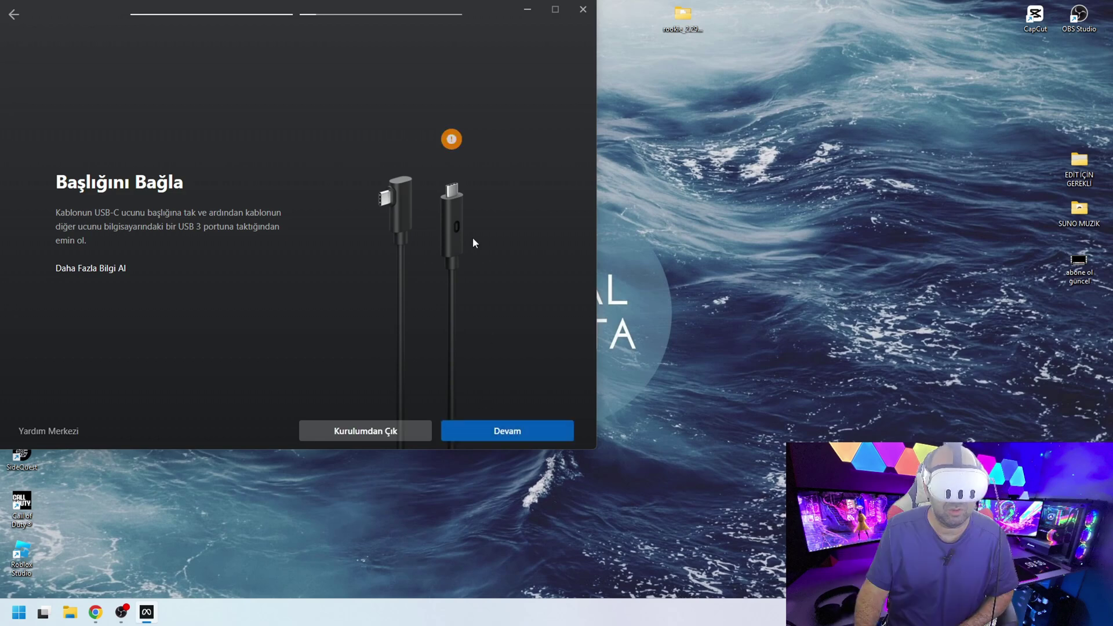
# Step: Continue past the cable connection check without testing it and close the completed headset setup
pyautogui.click(502, 435)
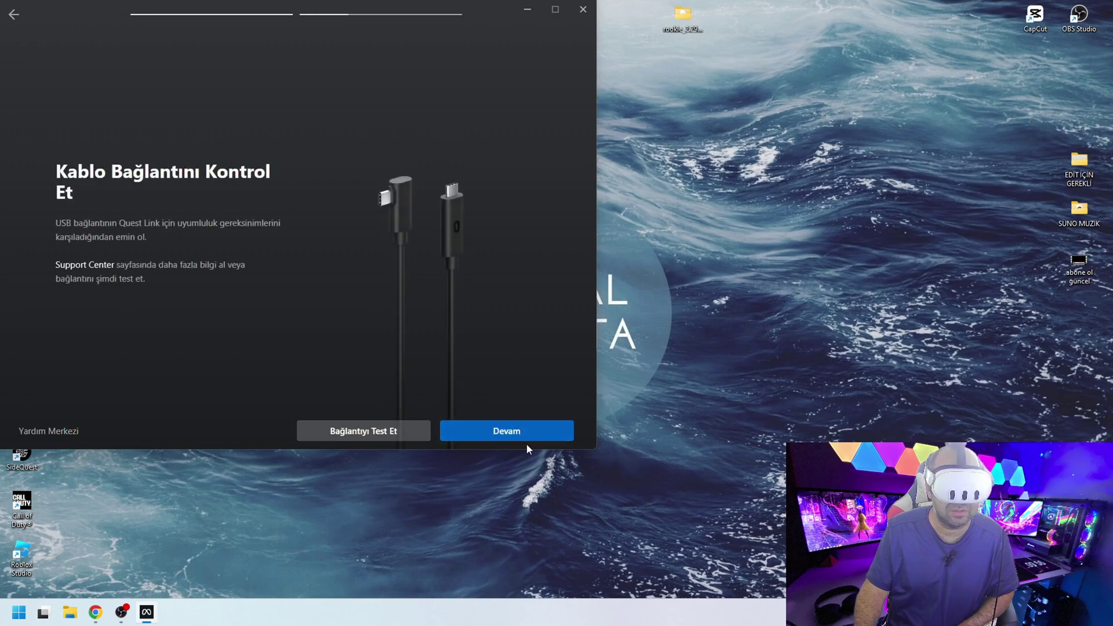
pyautogui.click(526, 438)
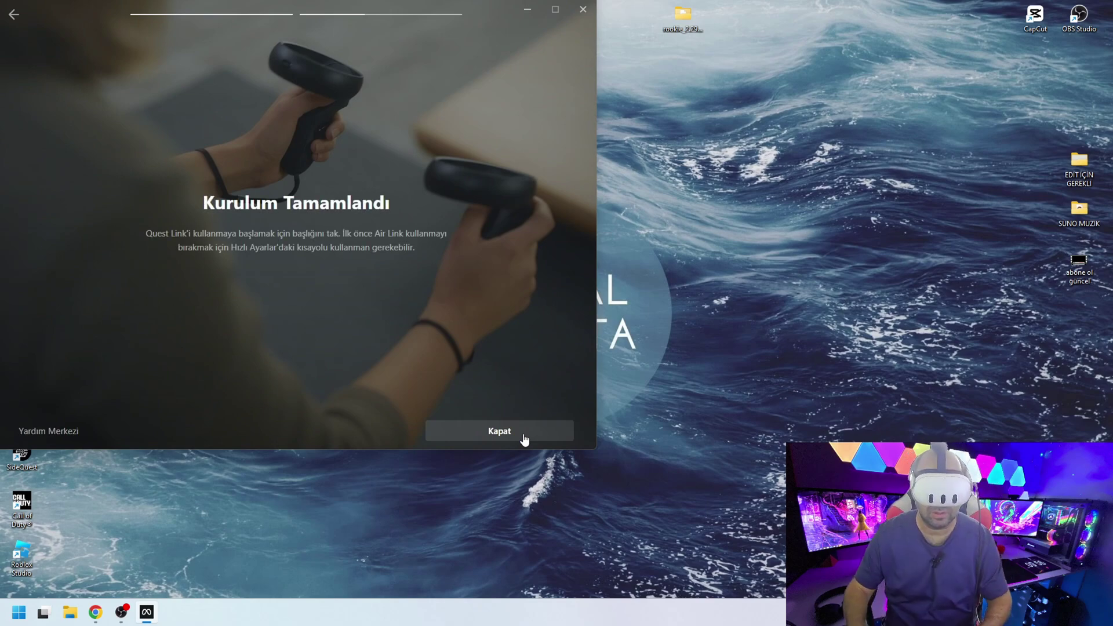
pyautogui.click(525, 441)
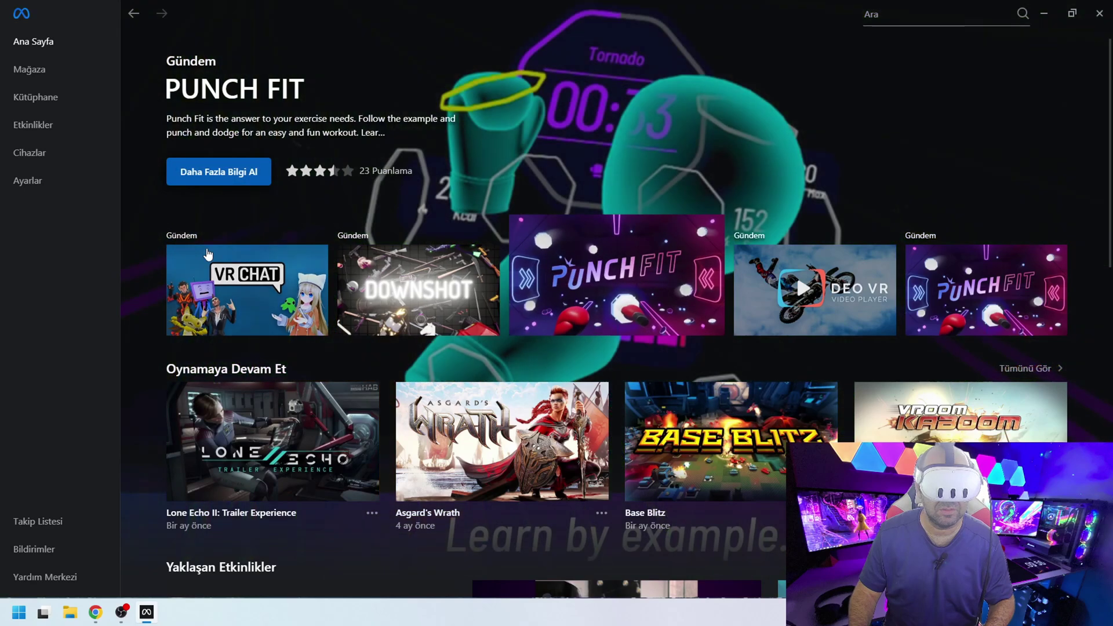
# Step: Start Quest Link from the headset's quick settings with the Rift computer and minimize the Meta Quest Link window
pyautogui.scroll(-1, 405, 289)
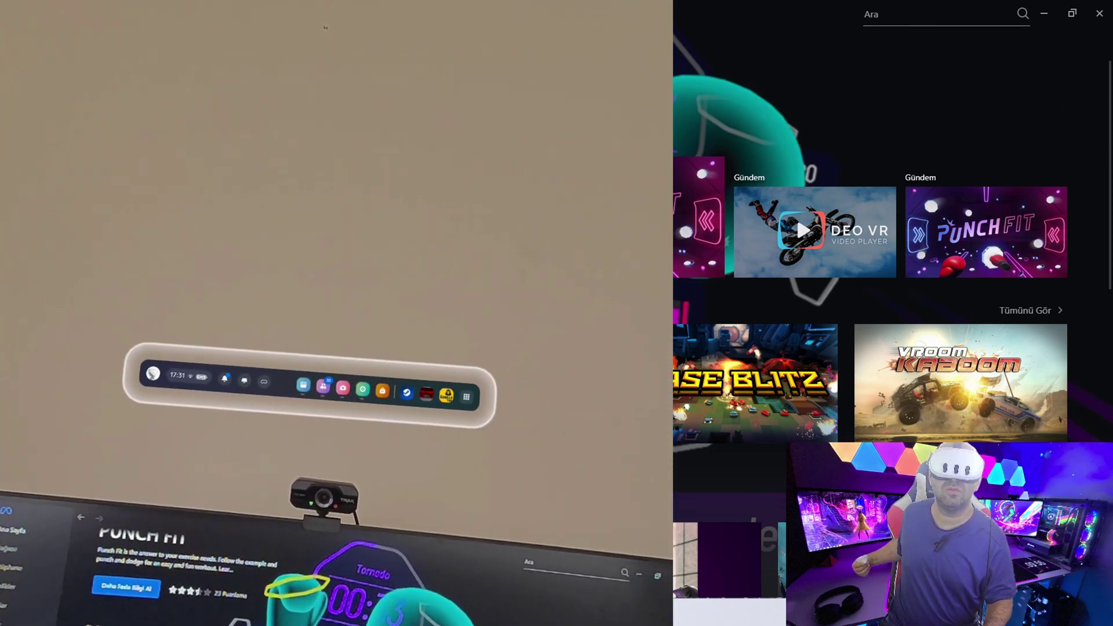
pyautogui.click(286, 388)
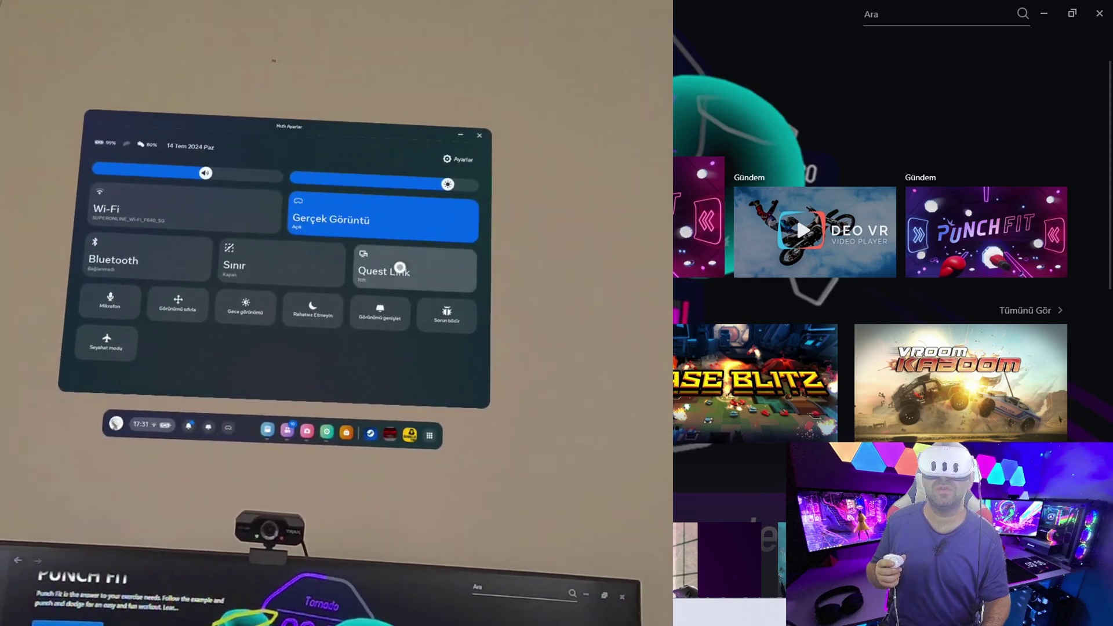
pyautogui.click(407, 278)
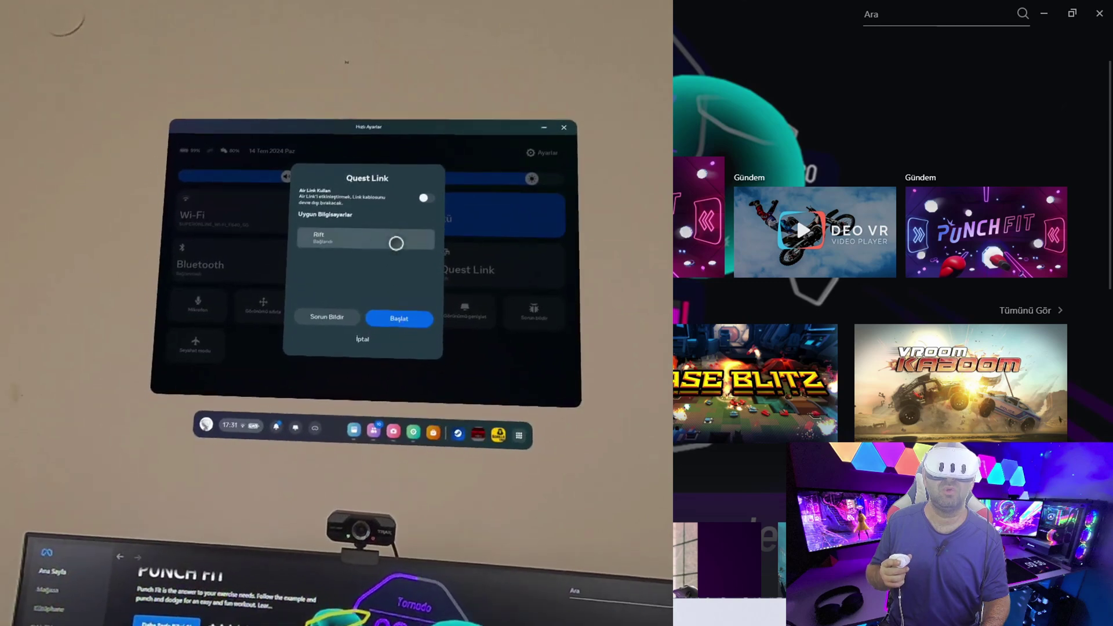
pyautogui.click(399, 315)
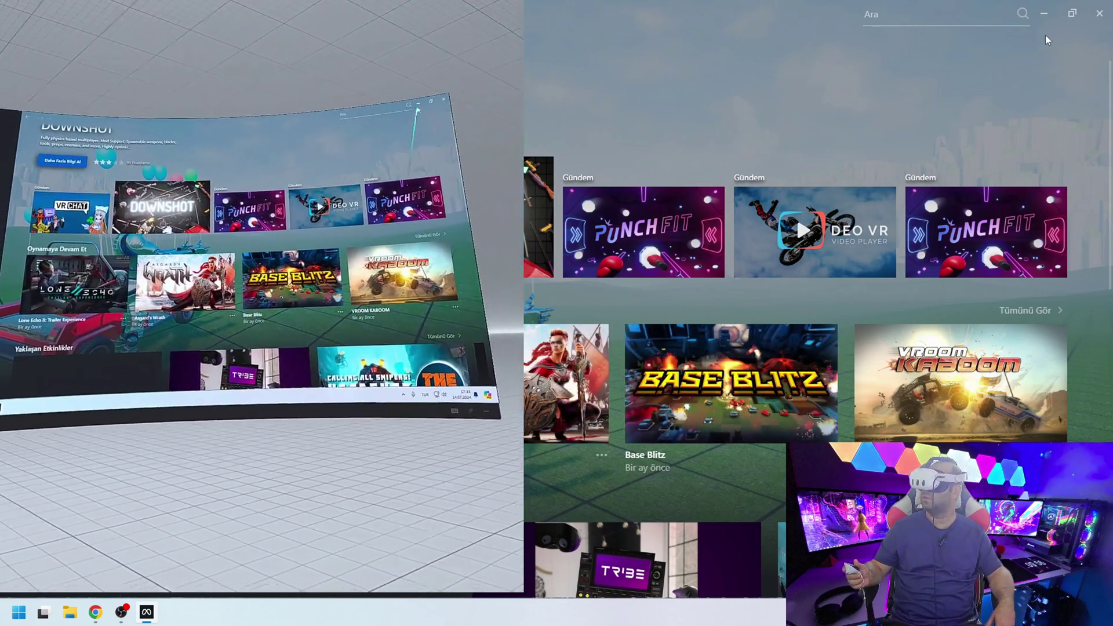
pyautogui.click(1043, 13)
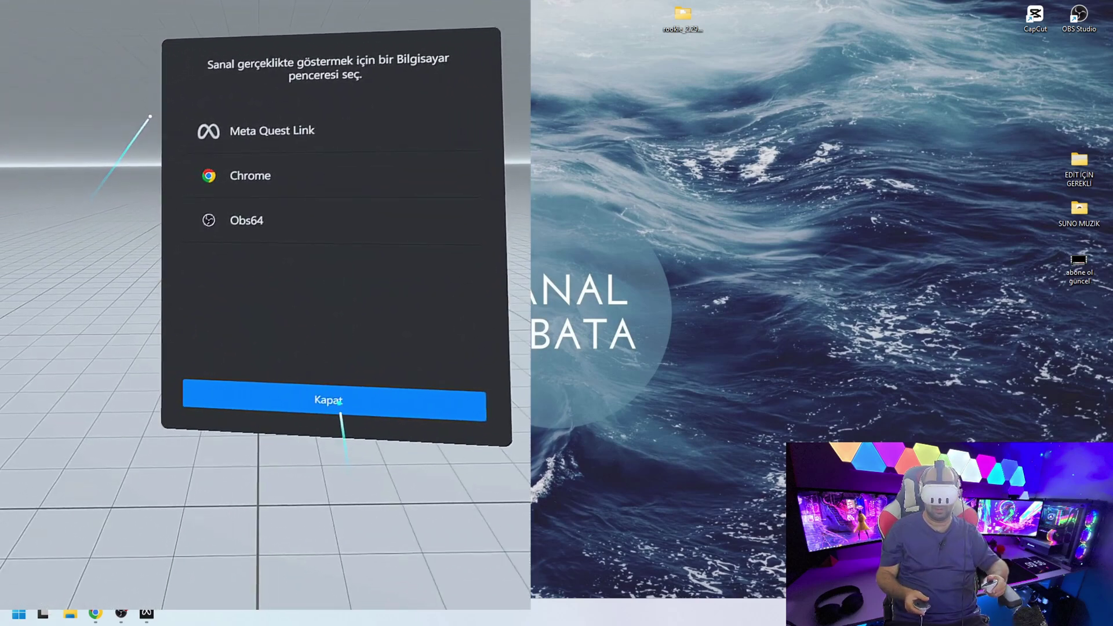
# Step: Dismiss the PC window picker in VR and disable Quest Link to return to the headset's own home
pyautogui.click(347, 403)
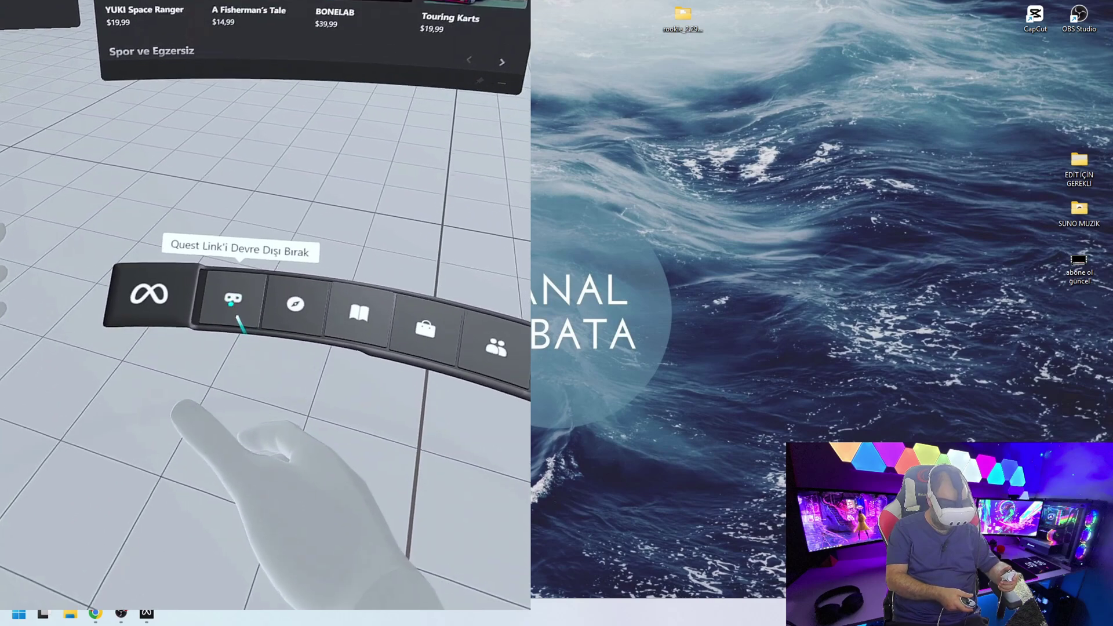
pyautogui.click(230, 301)
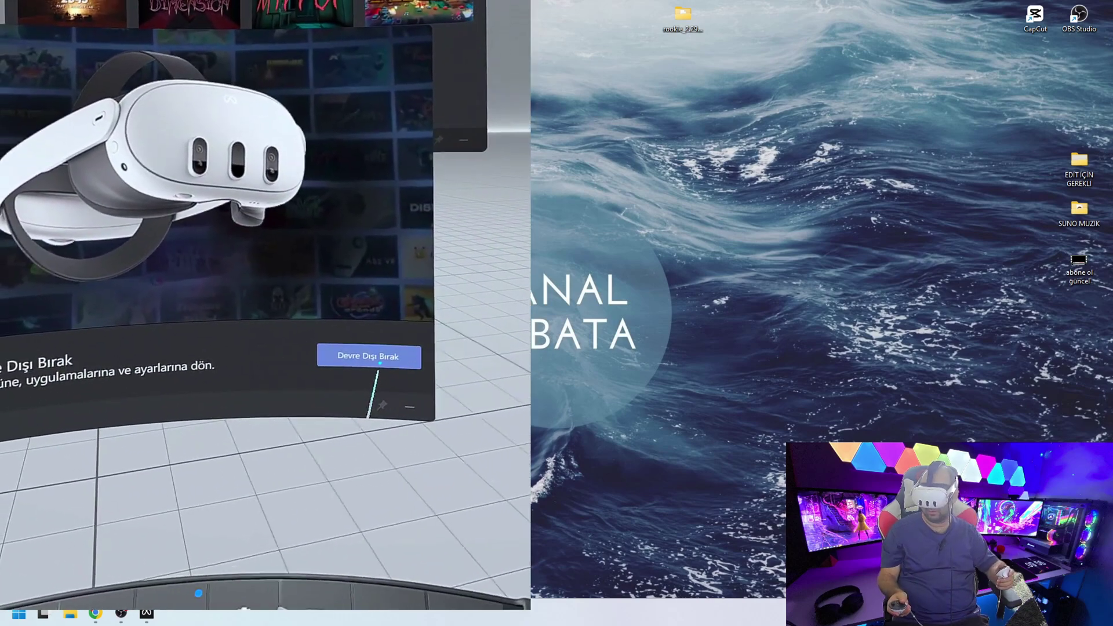
pyautogui.click(379, 363)
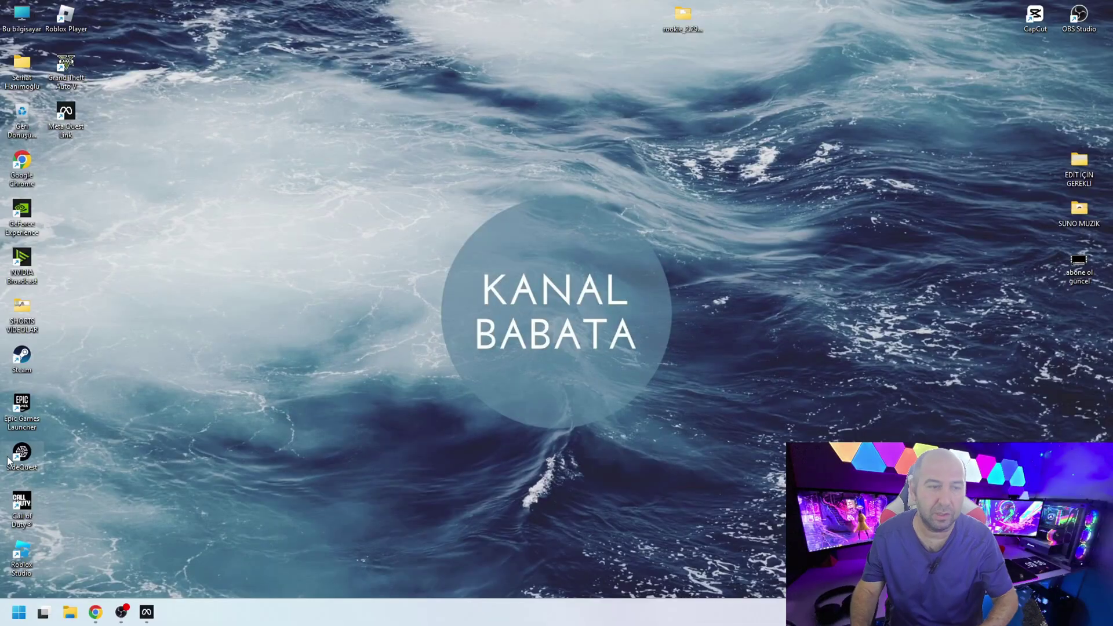
# Step: Reopen the Meta Quest Link app on the PC and look through the games in the library
pyautogui.click(146, 612)
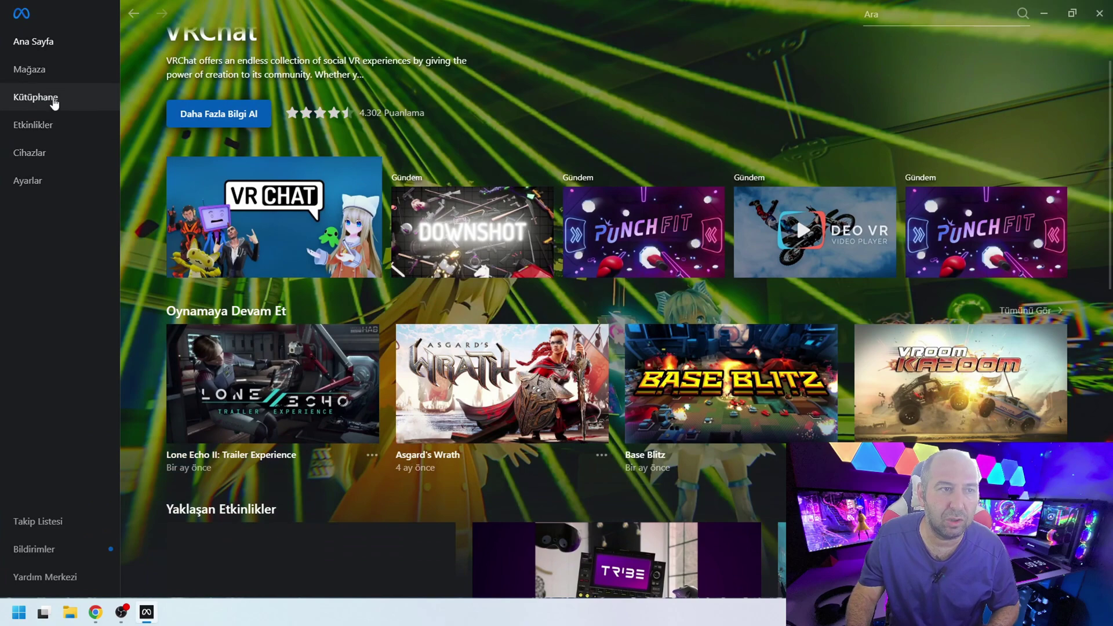
pyautogui.click(54, 99)
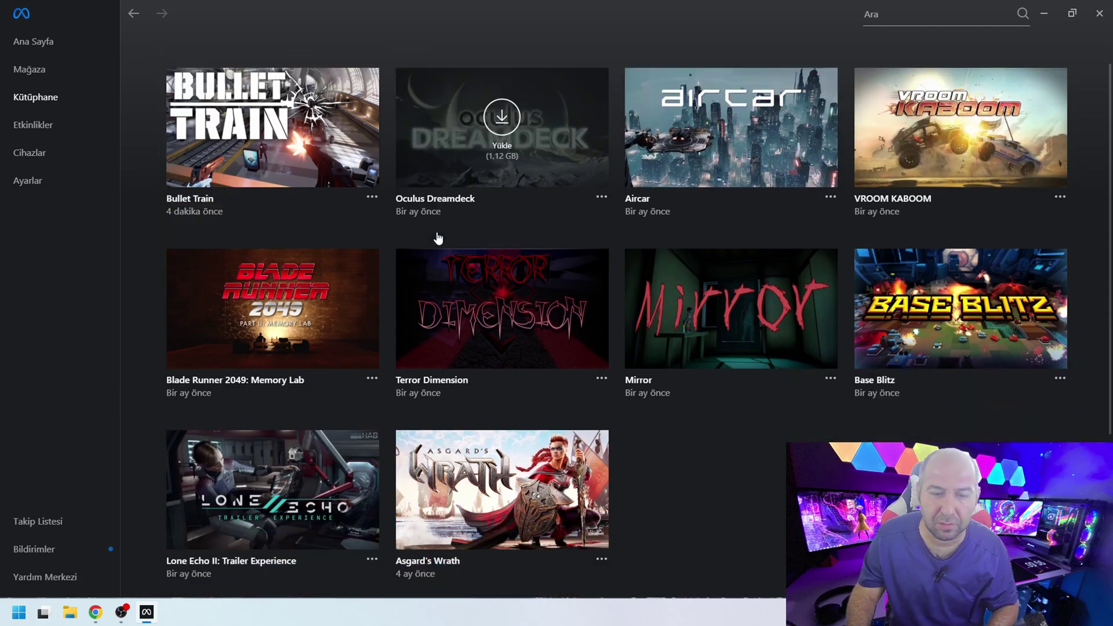
pyautogui.scroll(-5, 625, 367)
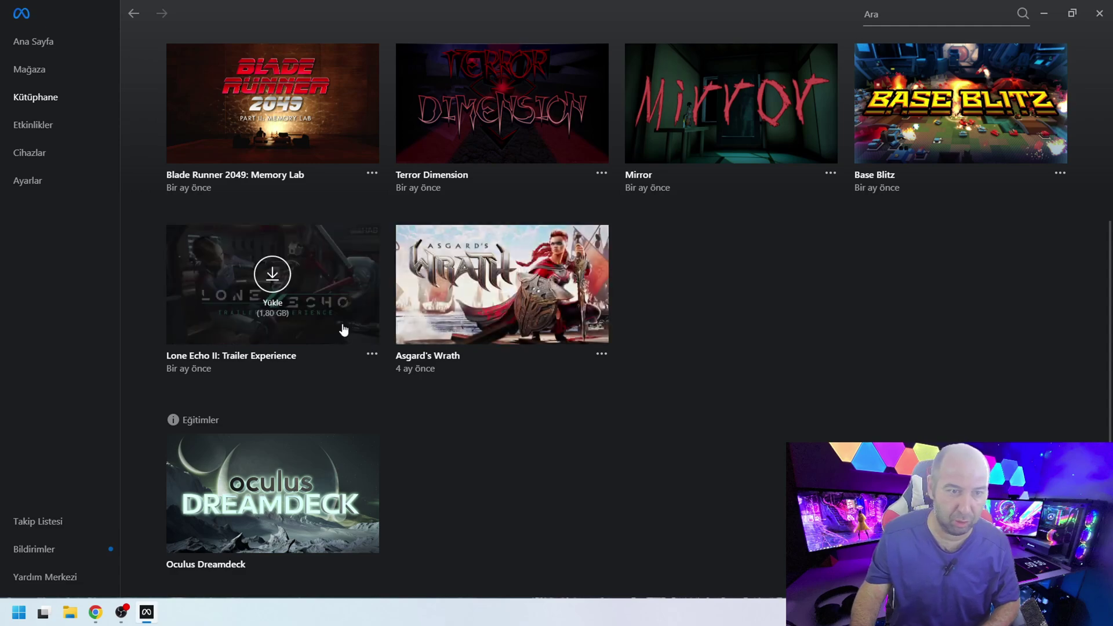
pyautogui.click(36, 97)
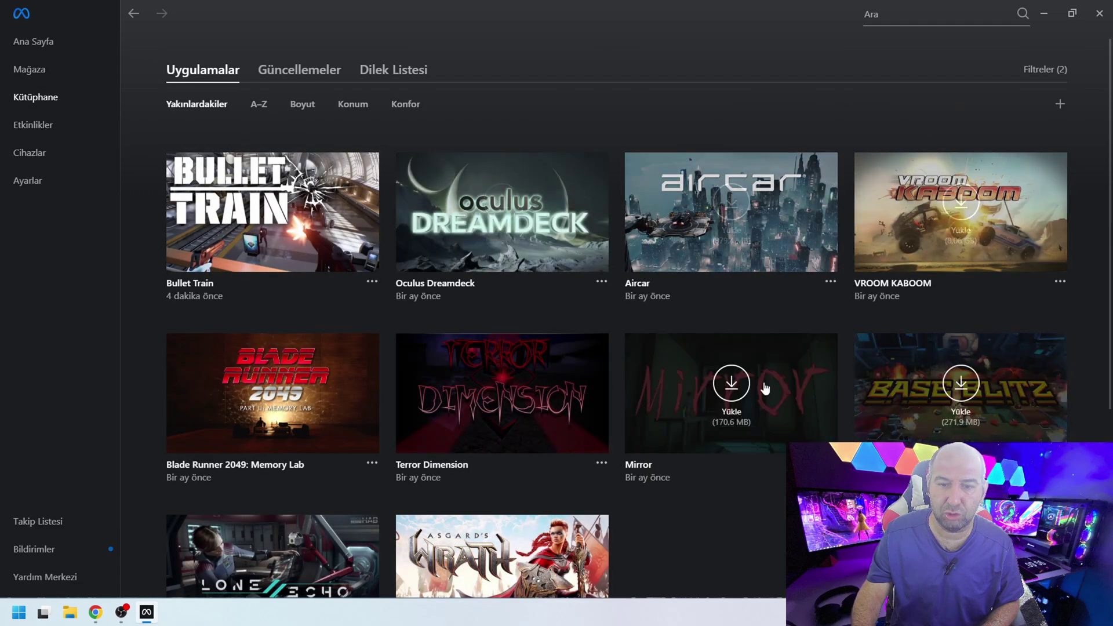
# Step: Browse the full Korku ve Gizem (horror and mystery) list in the store down to the free titles, and close the app
pyautogui.click(26, 72)
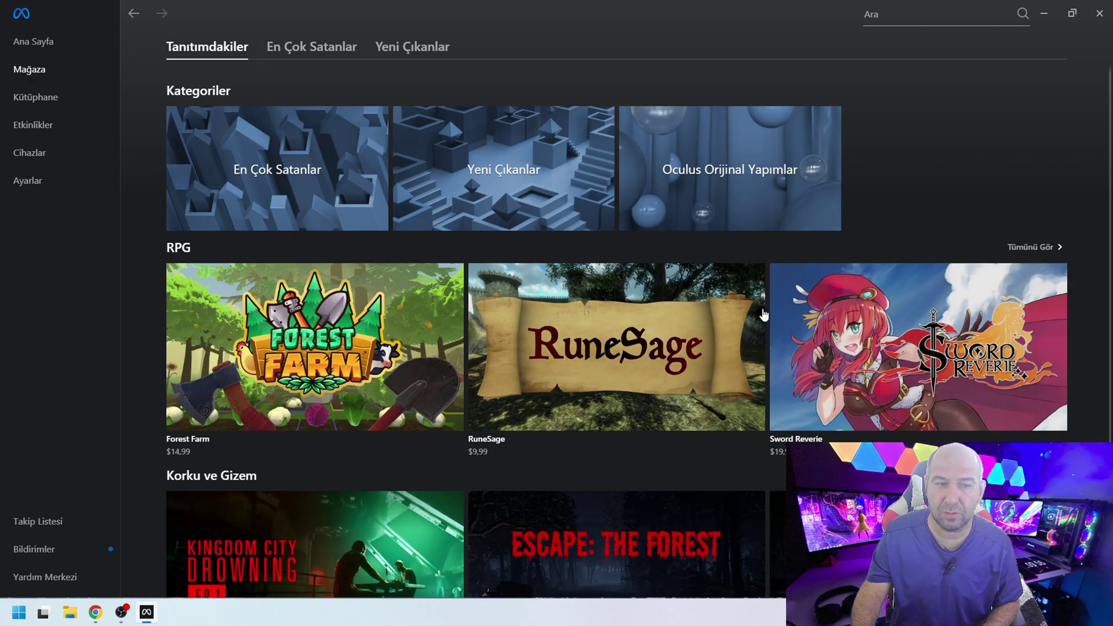
pyautogui.scroll(-2, 899, 315)
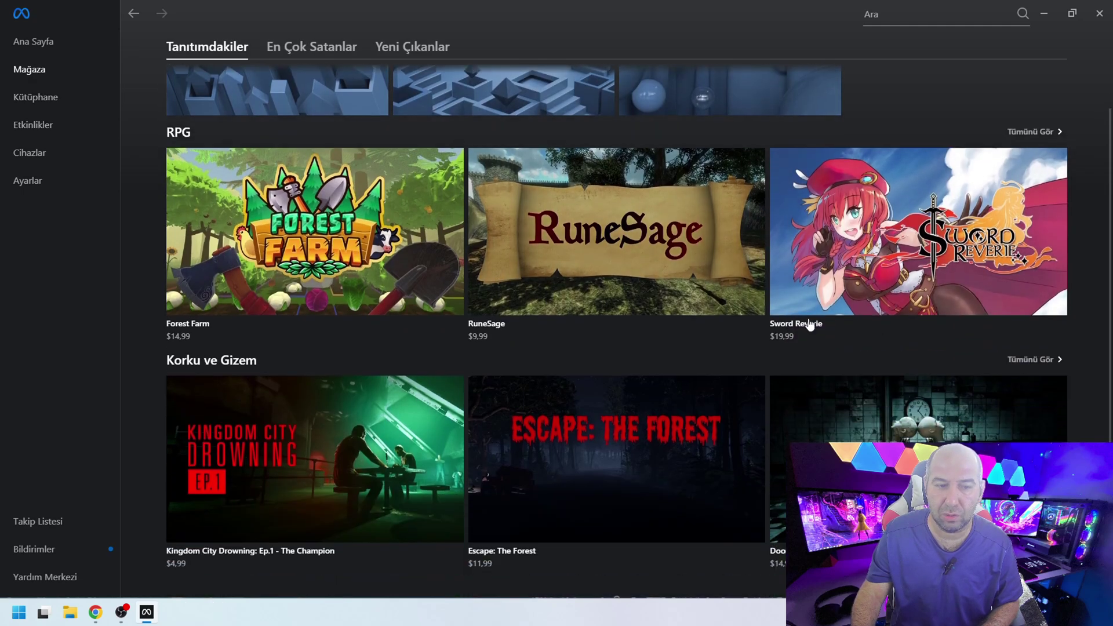
pyautogui.click(1054, 359)
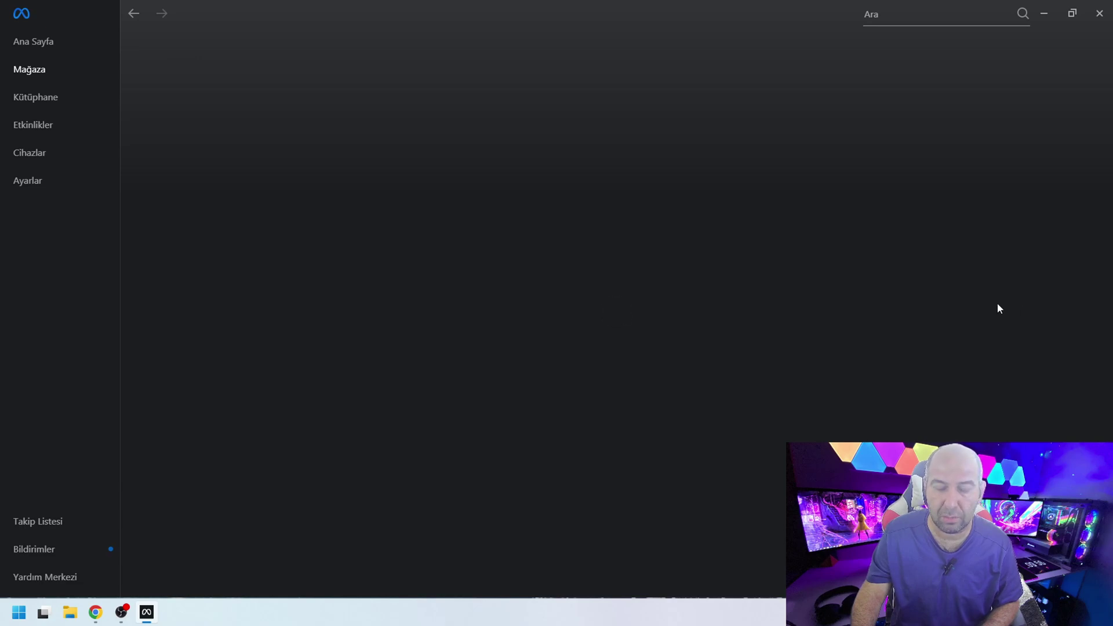
pyautogui.scroll(-15, 1079, 318)
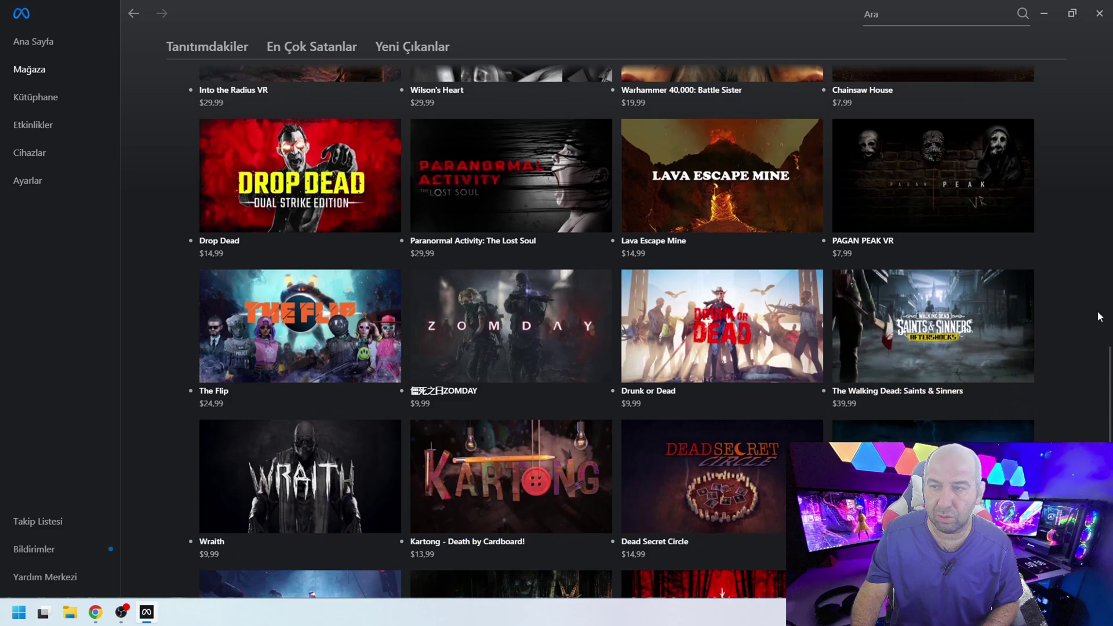
pyautogui.scroll(-7, 1099, 317)
pyautogui.scroll(-12, 1052, 356)
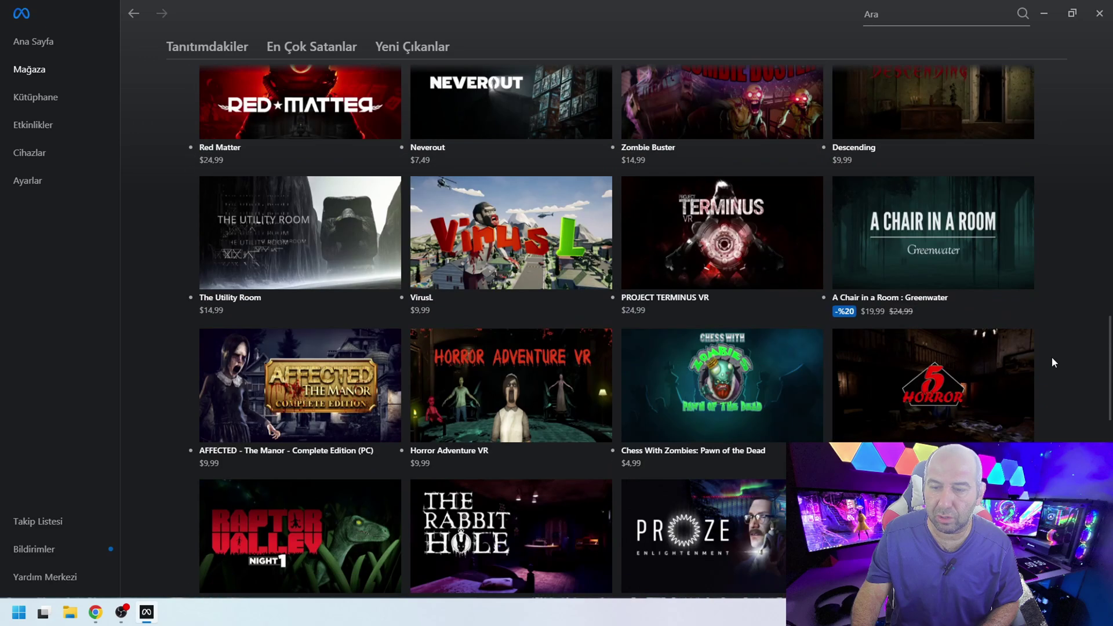
pyautogui.scroll(-5, 1051, 356)
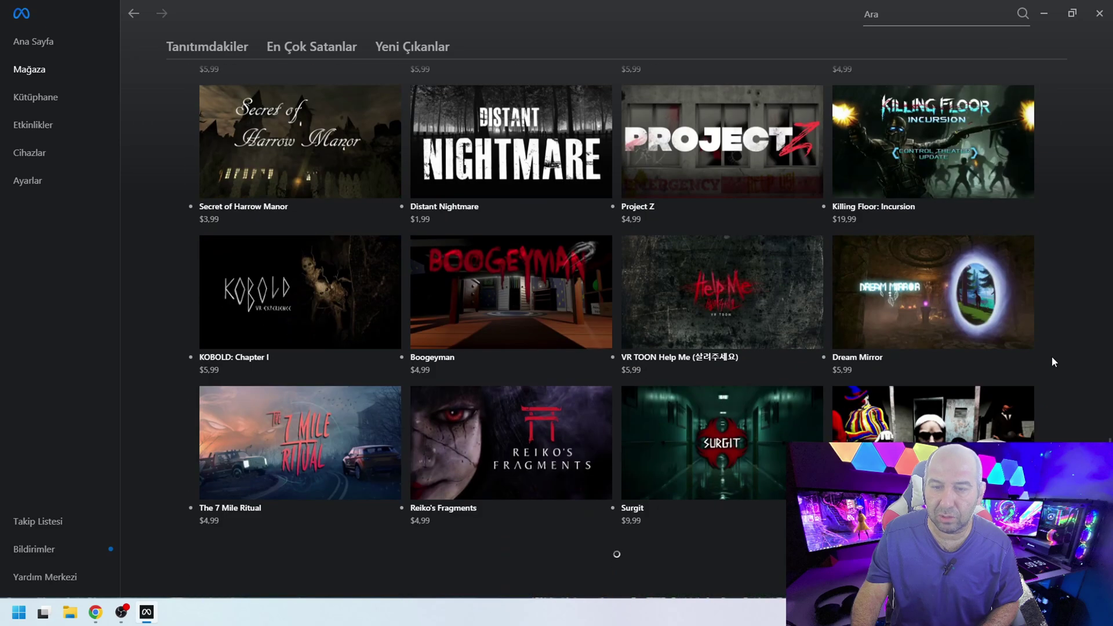
pyautogui.scroll(-4, 1051, 356)
pyautogui.scroll(-8, 1052, 357)
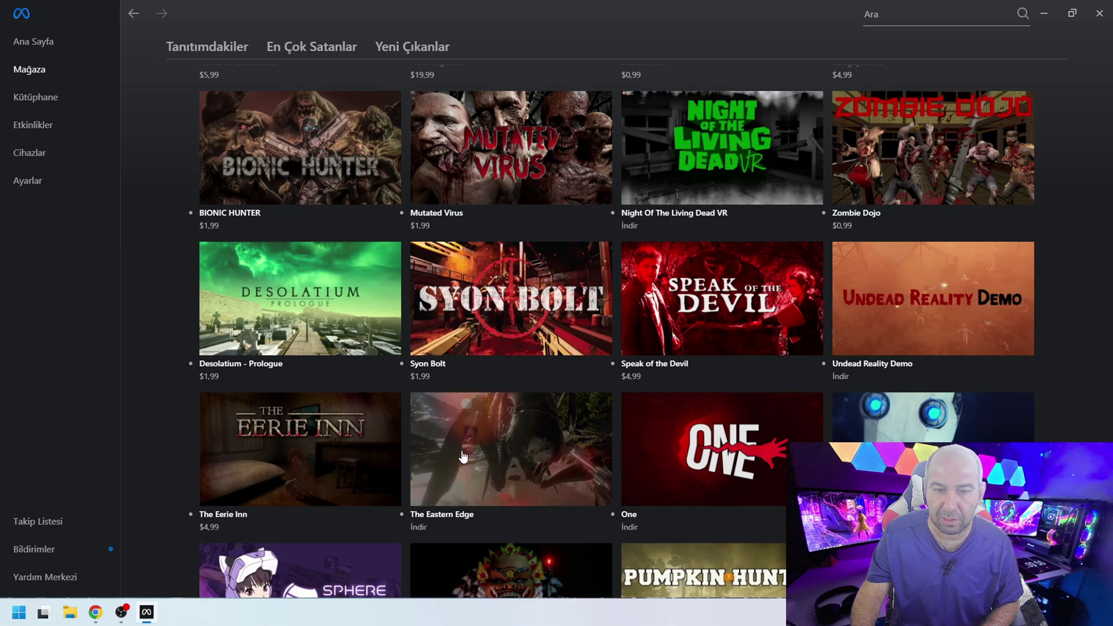
pyautogui.scroll(-4, 701, 456)
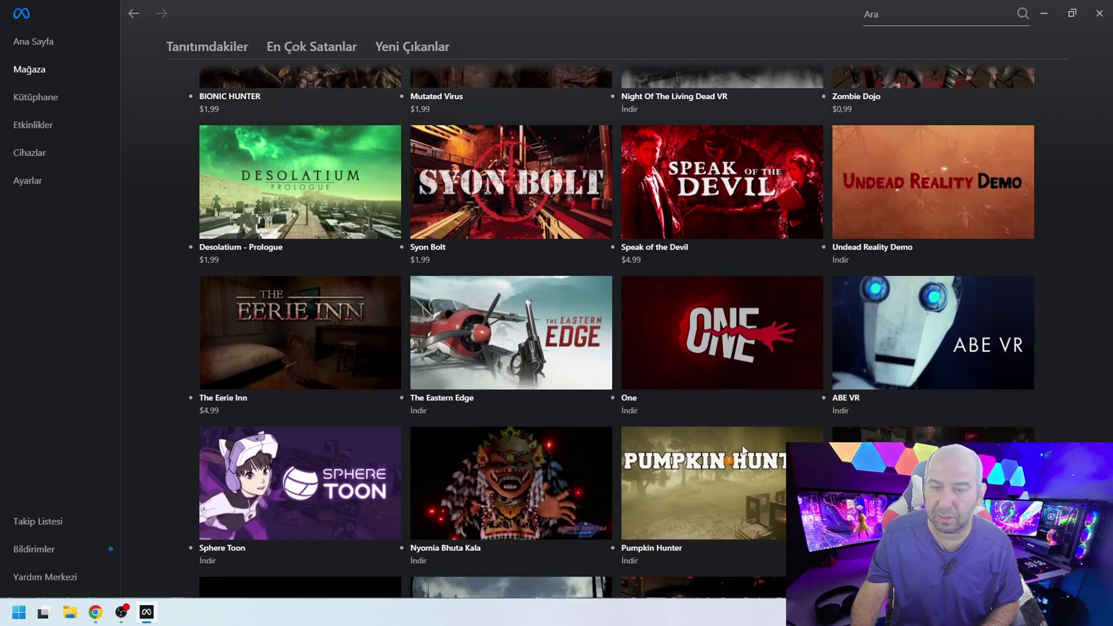
pyautogui.scroll(-1, 718, 456)
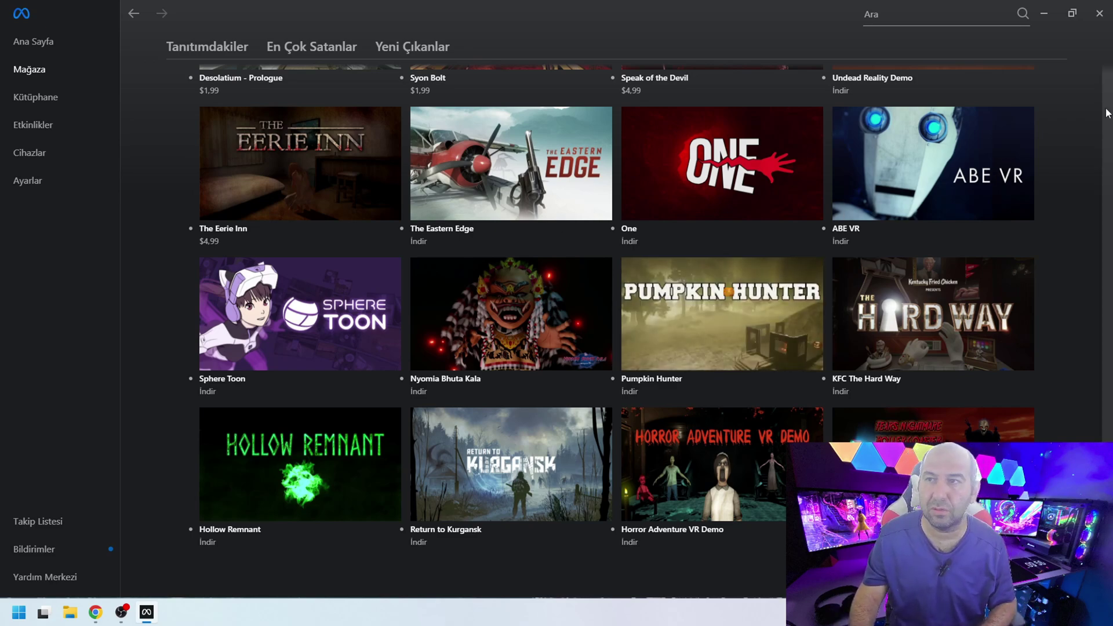
pyautogui.click(1095, 29)
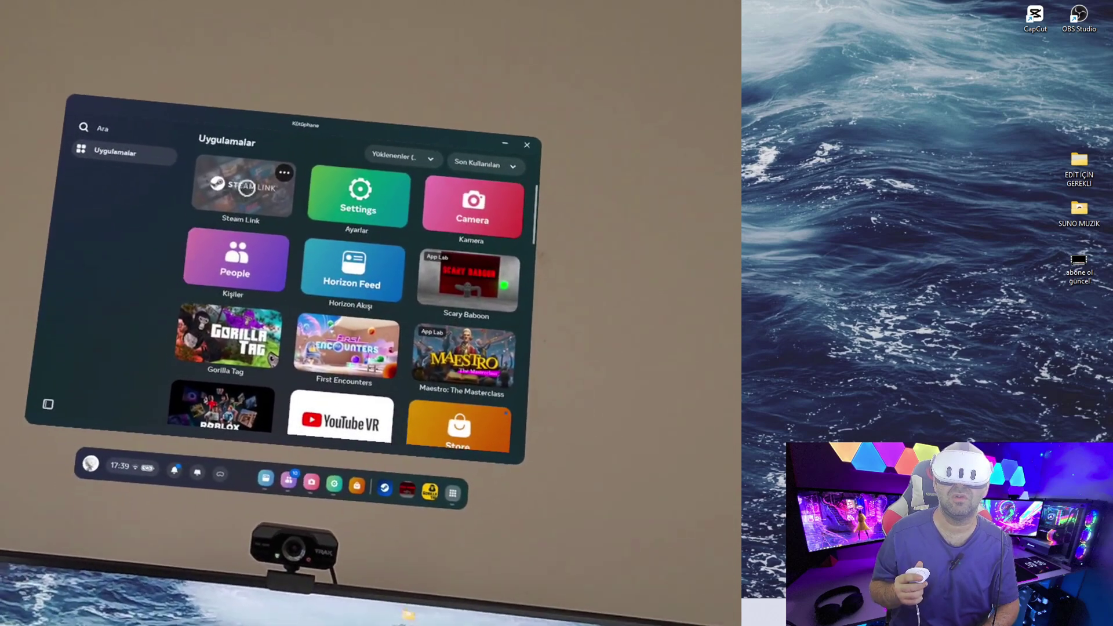
# Step: Launch Steam Link in the headset to connect to the Kanal_Babata computer, and install SteamVR on the PC
pyautogui.click(247, 188)
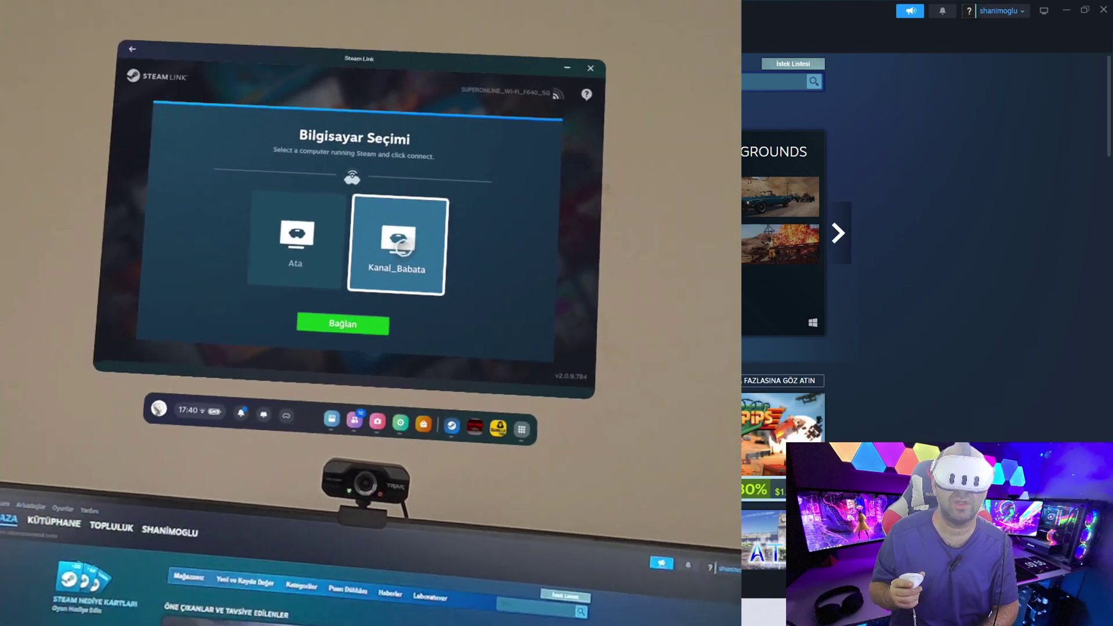
pyautogui.click(362, 315)
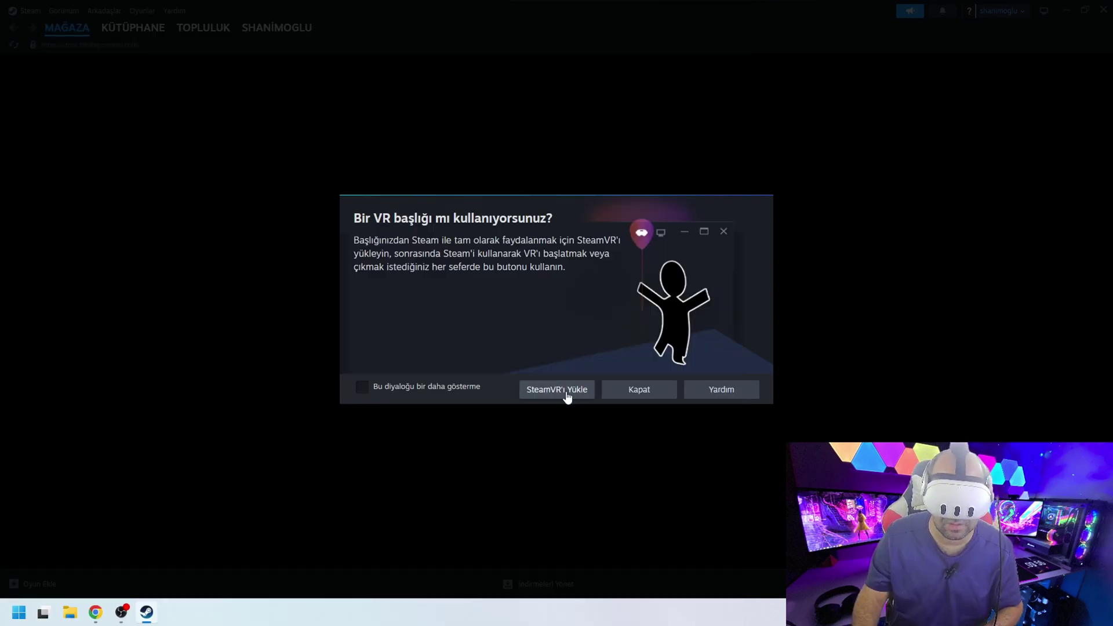
pyautogui.click(556, 390)
pyautogui.click(557, 402)
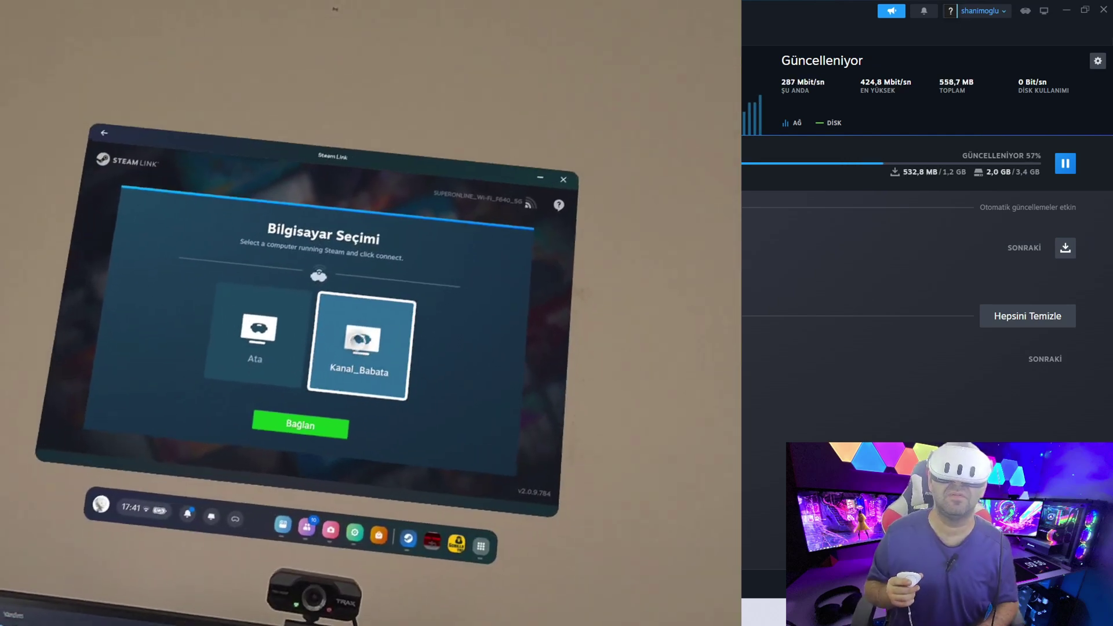
# Step: Connect Steam Link to the Kanal_Babata computer and dismiss the Beat Saber promotion in SteamVR
pyautogui.click(331, 371)
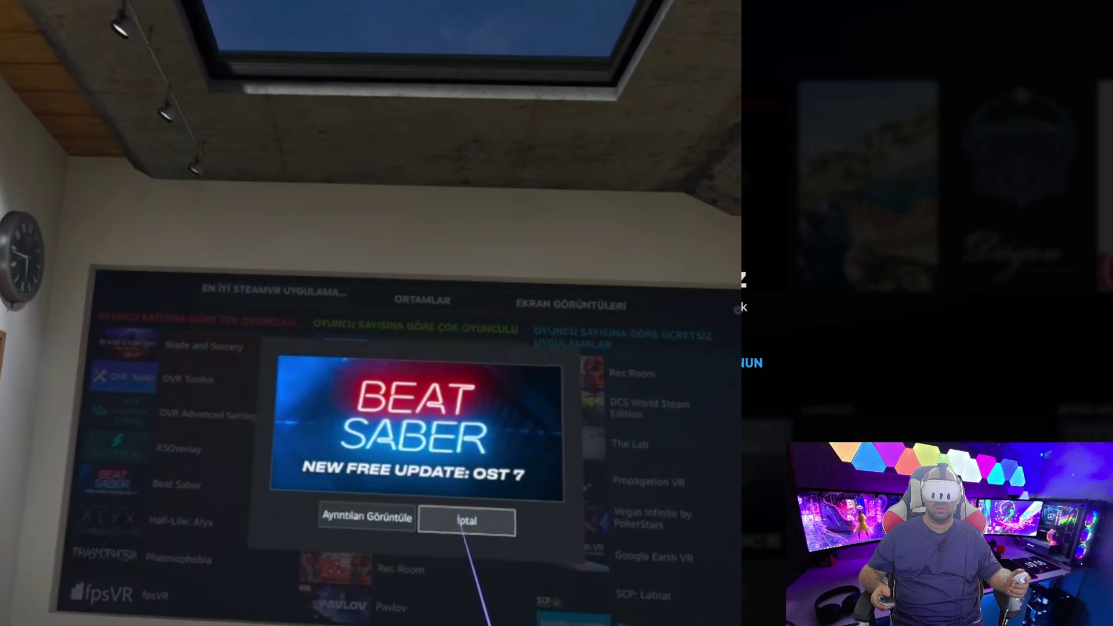
pyautogui.click(467, 521)
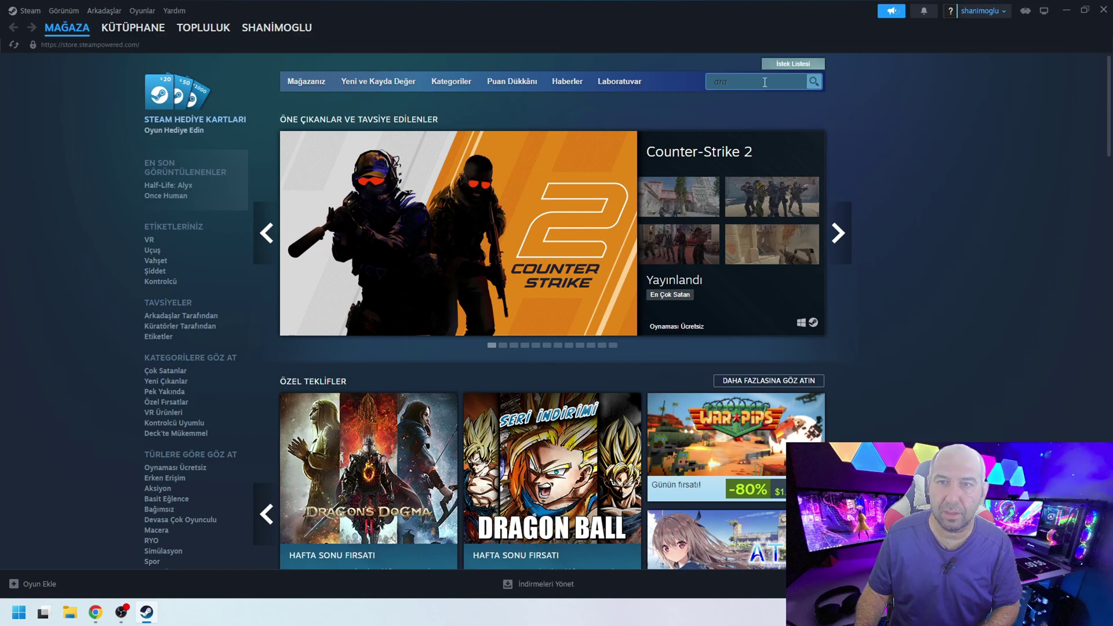
# Step: Look through the VR section of the Steam store on the PC, including popular and new titles, and open the game library
pyautogui.scroll(-3, 1024, 235)
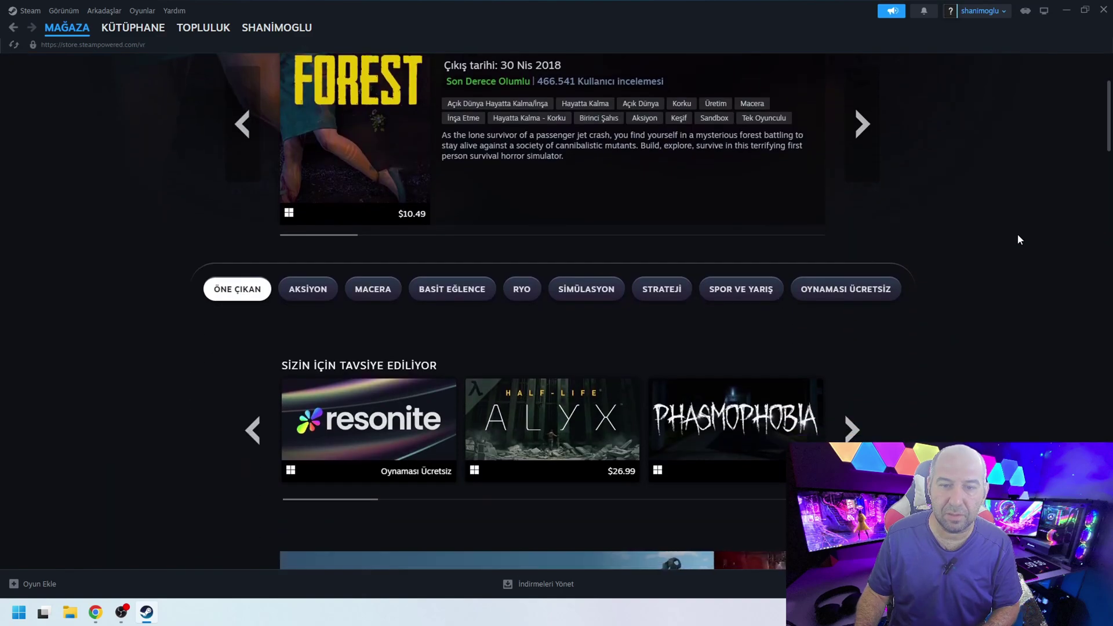
pyautogui.scroll(-9, 1020, 239)
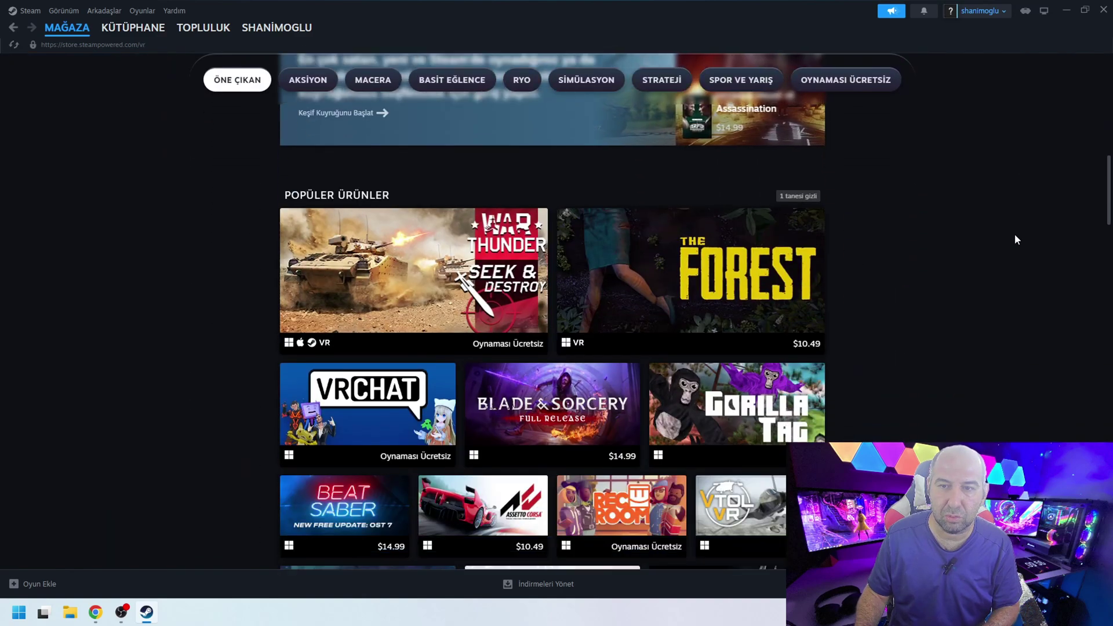
pyautogui.scroll(5, 1015, 240)
pyautogui.scroll(-4, 1012, 237)
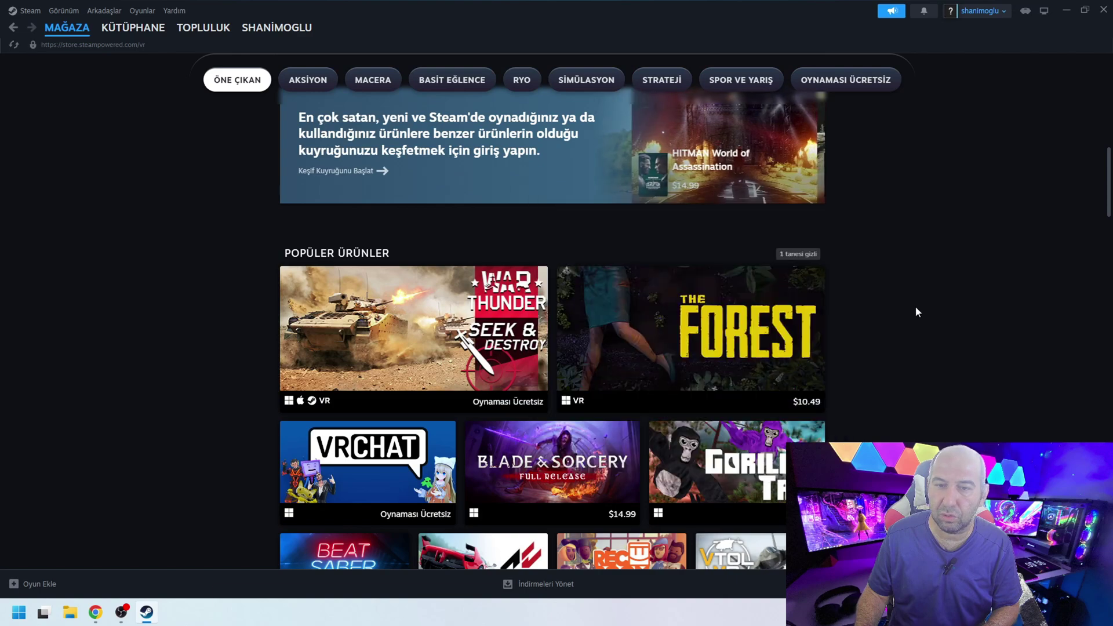
pyautogui.scroll(7, 904, 312)
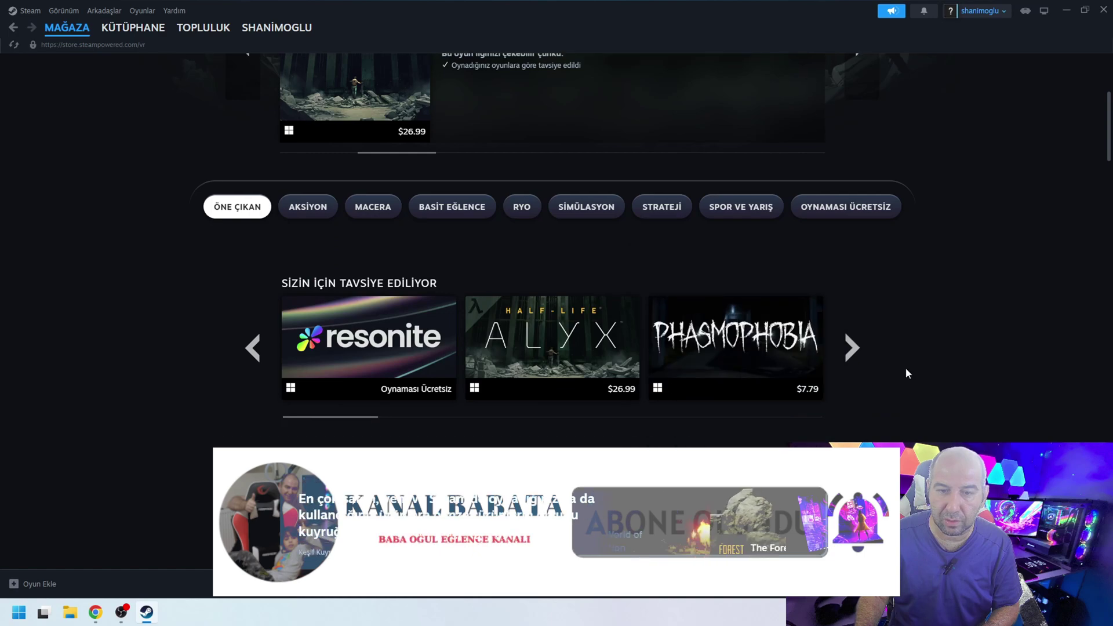
pyautogui.scroll(-7, 906, 371)
pyautogui.scroll(-12, 906, 372)
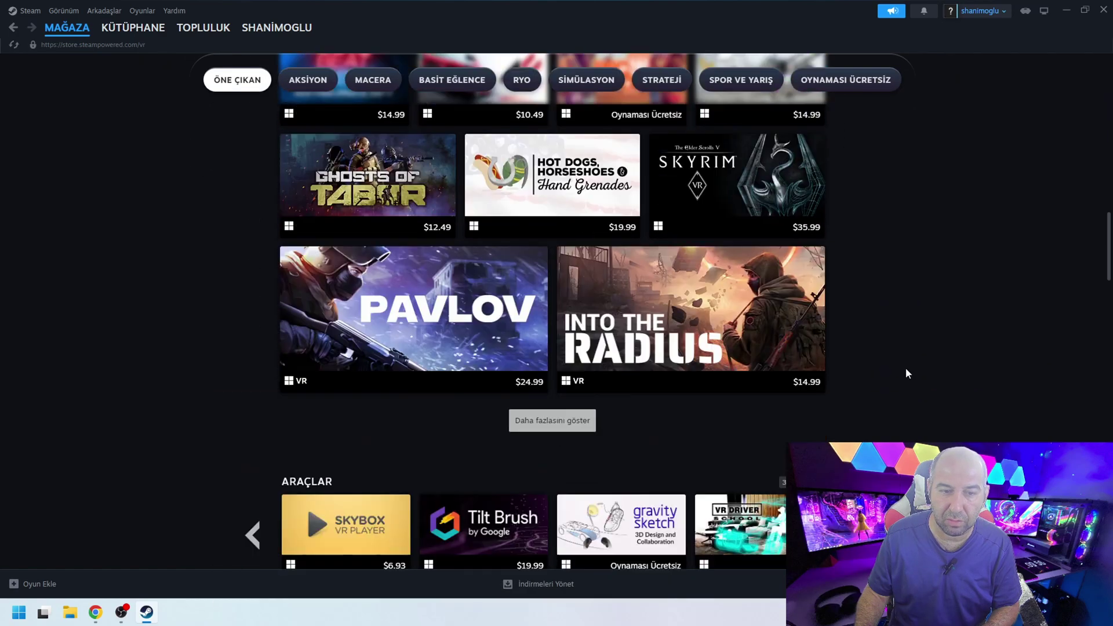
pyautogui.scroll(-7, 722, 364)
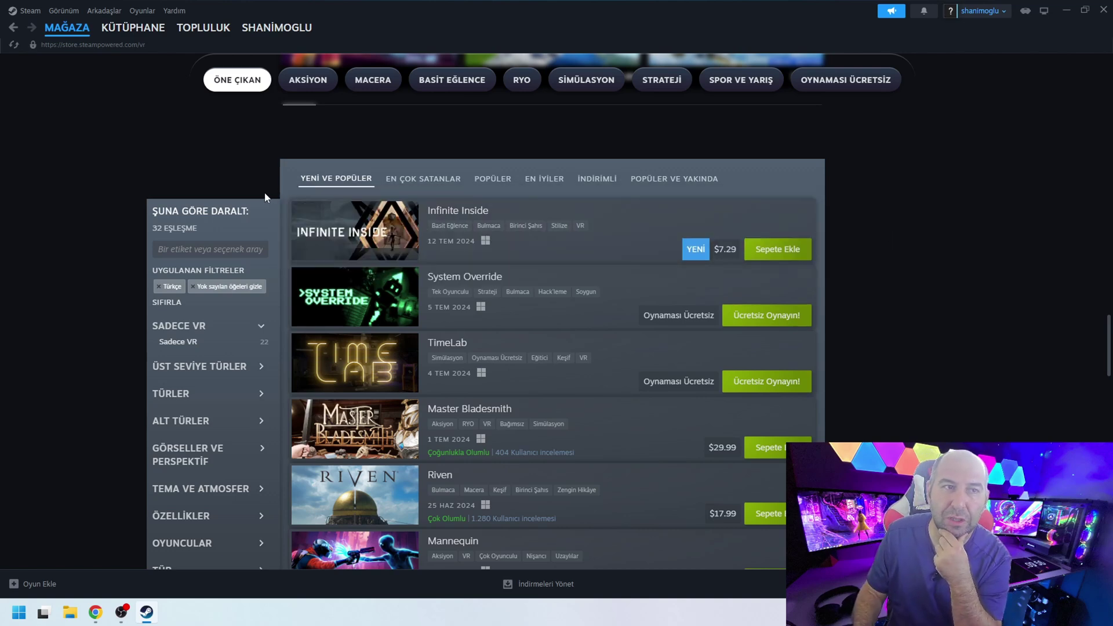
pyautogui.scroll(-9, 290, 249)
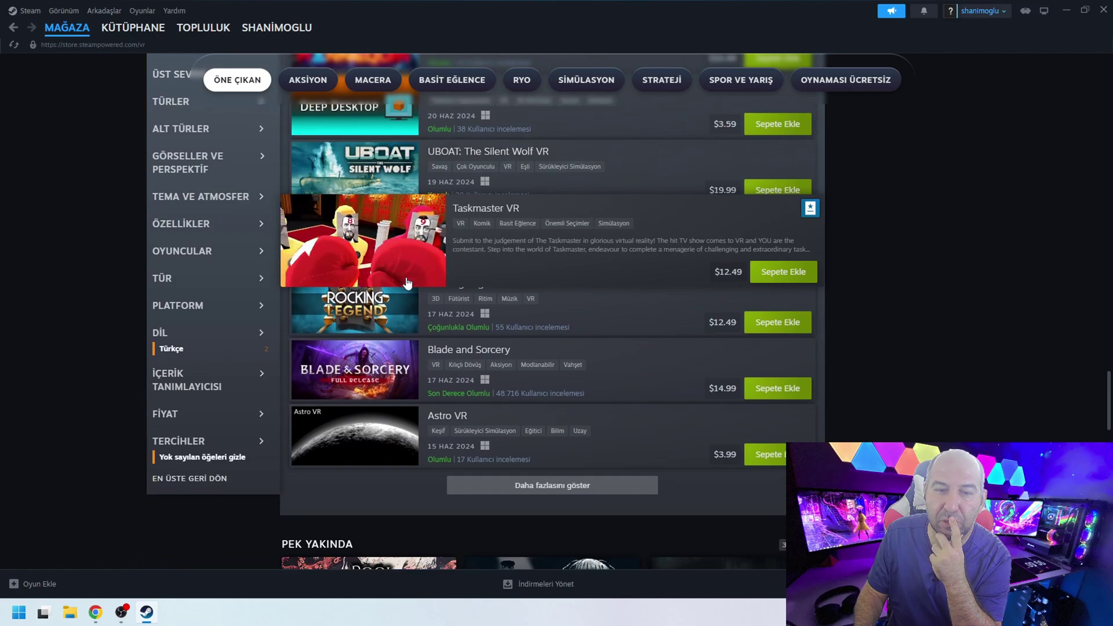
pyautogui.scroll(7, 234, 373)
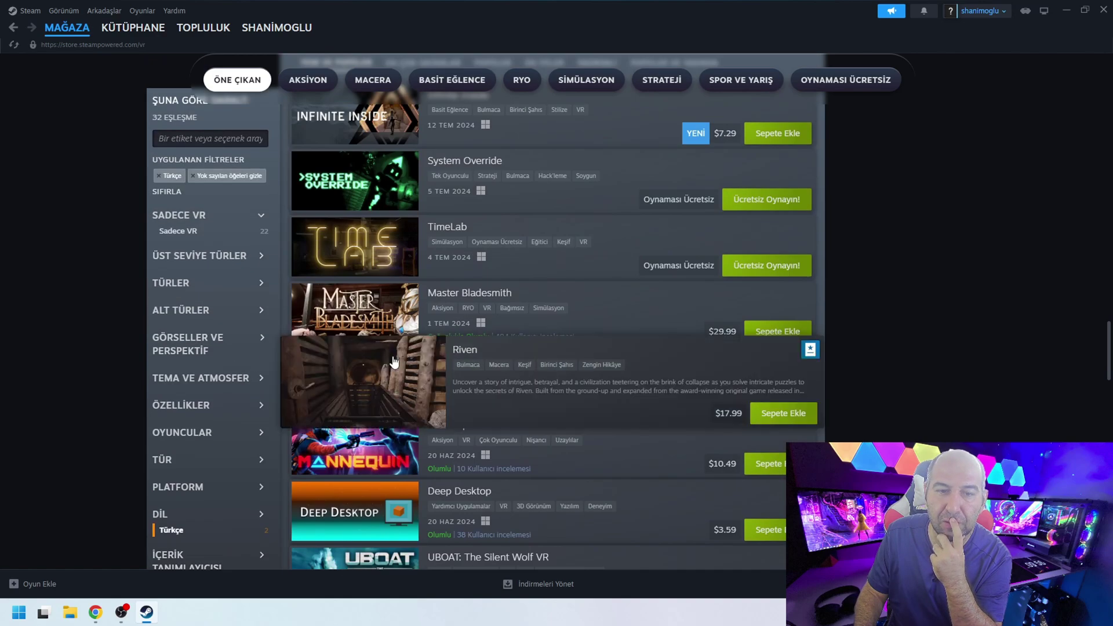
pyautogui.scroll(6, 456, 349)
pyautogui.scroll(10, 463, 347)
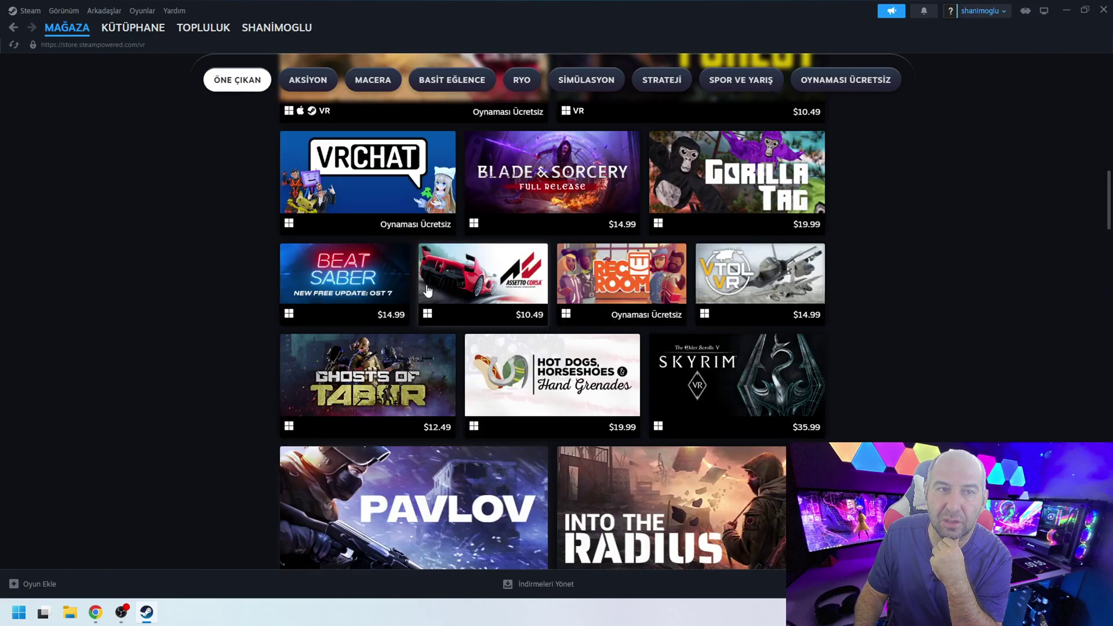
pyautogui.click(141, 35)
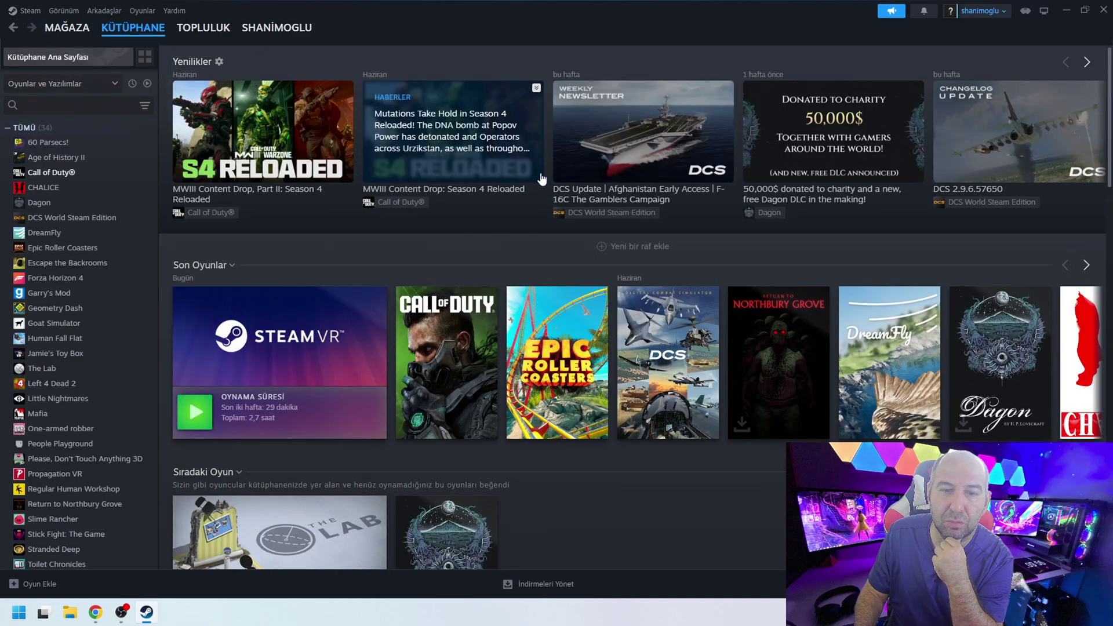
# Step: Enable Air Link in the headset's Quest Link settings, choose the Kanal_Babata computer and start the wireless session
pyautogui.moveTo(761, 337)
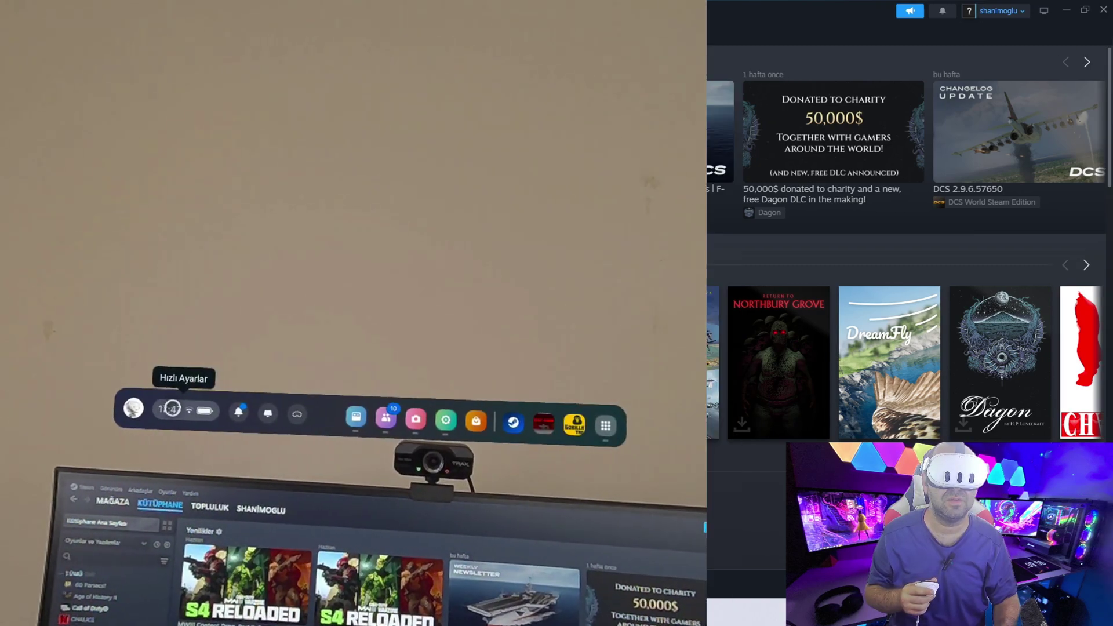
pyautogui.click(251, 356)
pyautogui.click(489, 272)
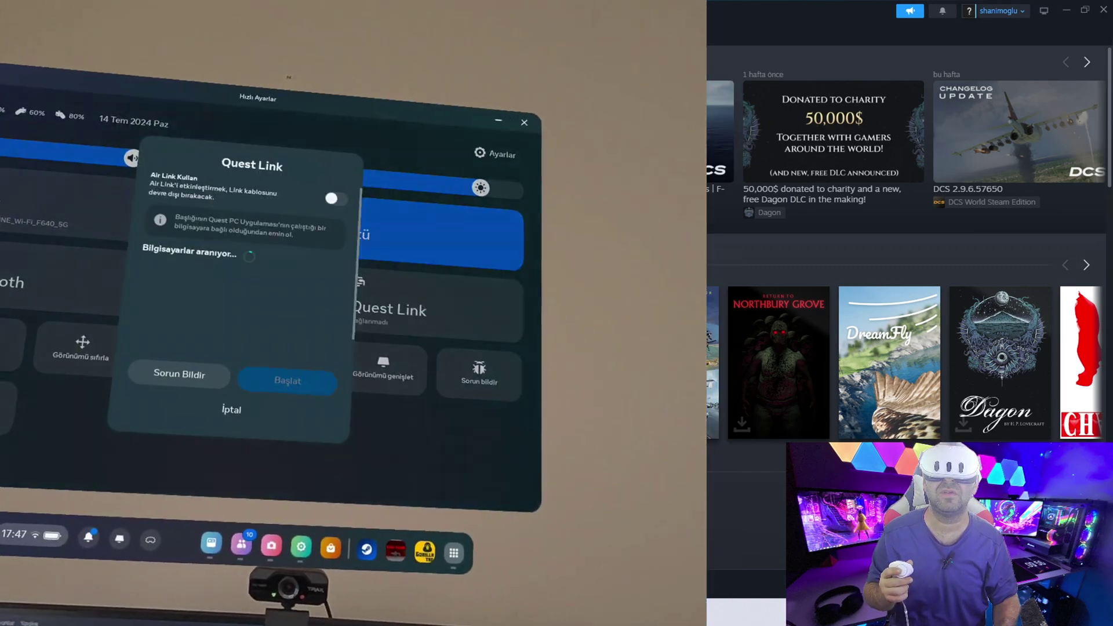
pyautogui.click(365, 226)
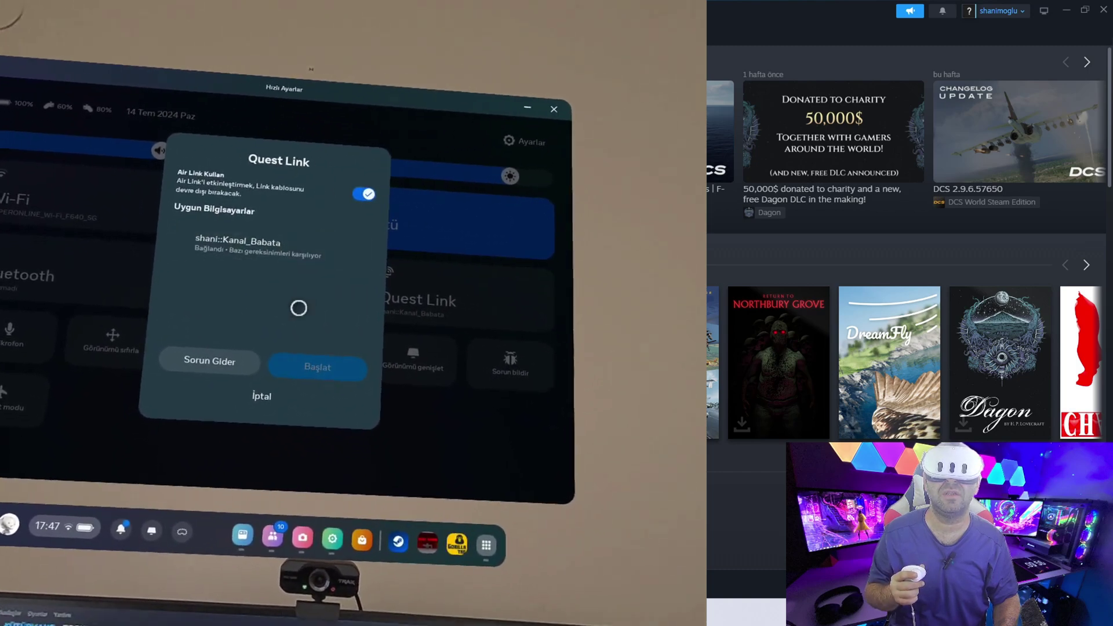
pyautogui.click(313, 377)
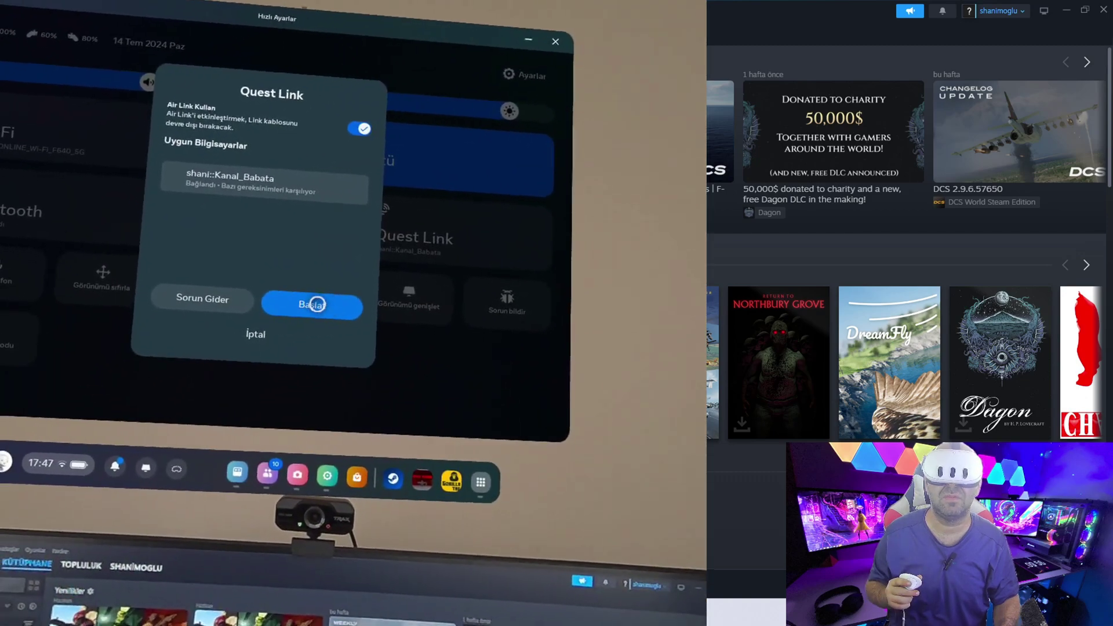
pyautogui.click(313, 320)
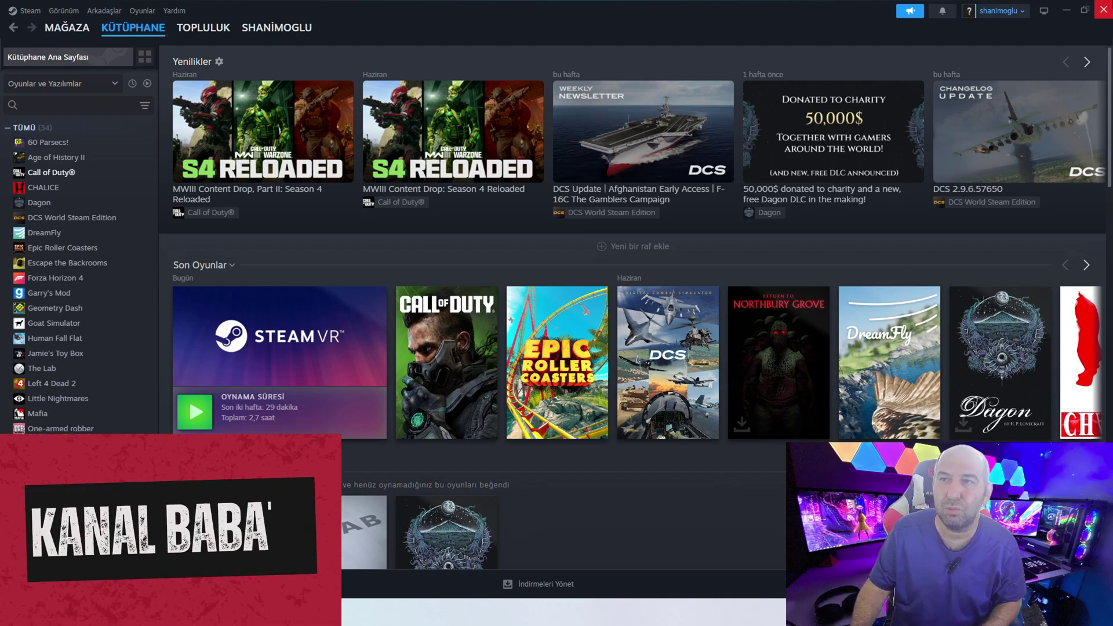
# Step: Close Steam and the Meta Quest Link app on the PC
pyautogui.click(1104, 8)
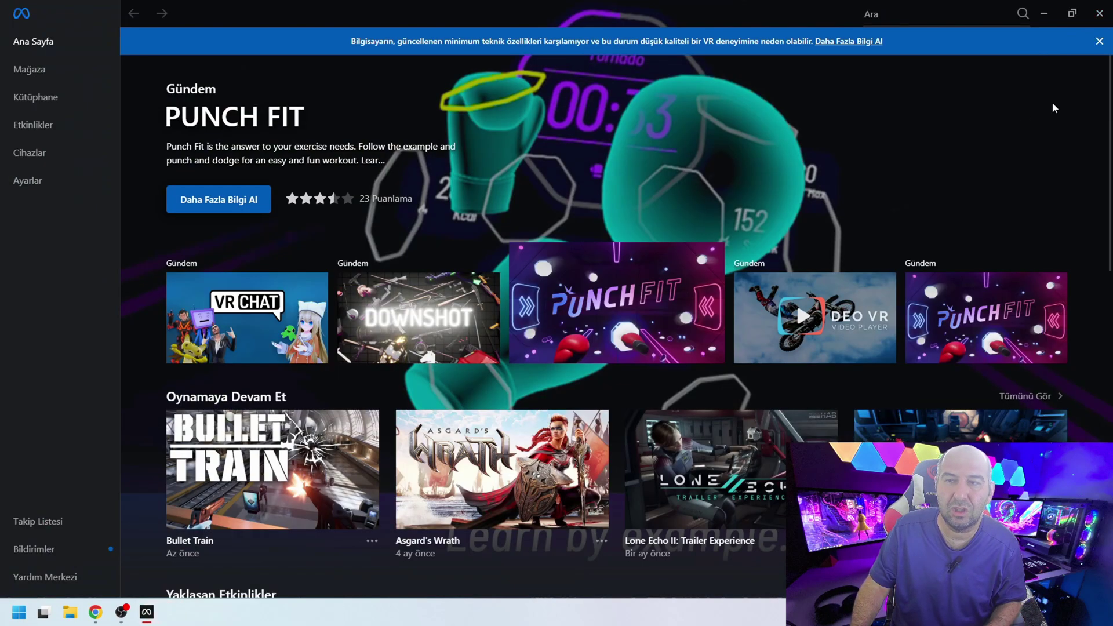
pyautogui.click(1101, 8)
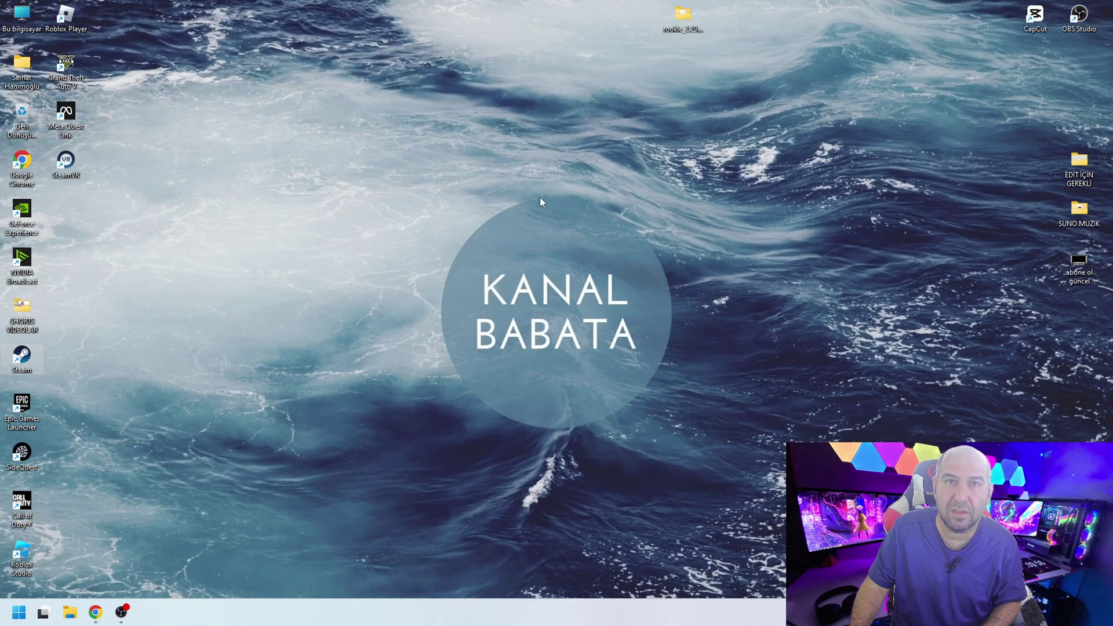
pyautogui.moveTo(393, 125); pyautogui.dragTo(700, 492)
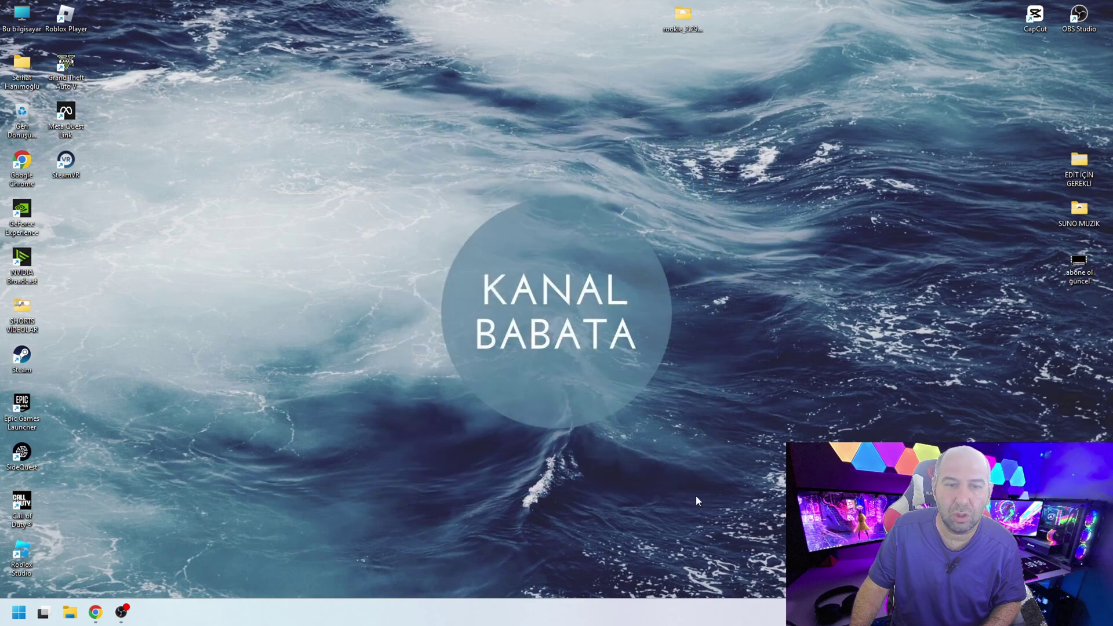